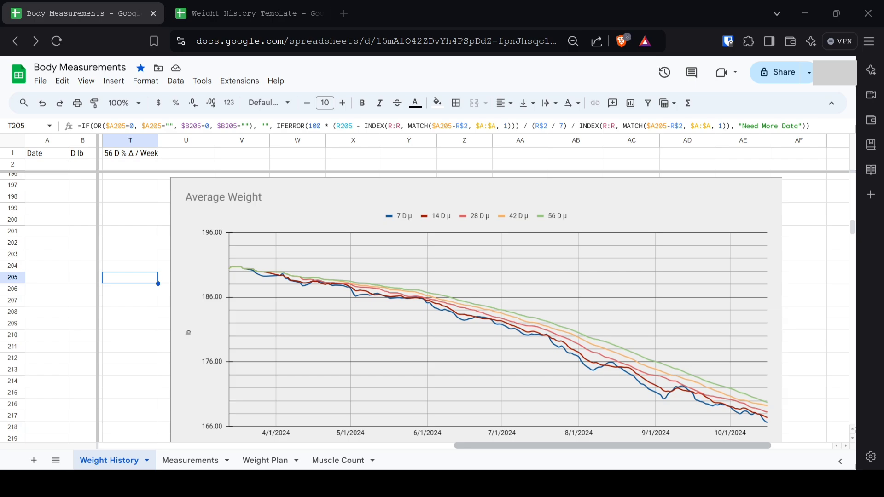
Step: Look through the Weight History data from the latest entries back to the first recorded dates in March 2024
drag(606, 445, 217, 436)
scroll(250, 396, up, 3)
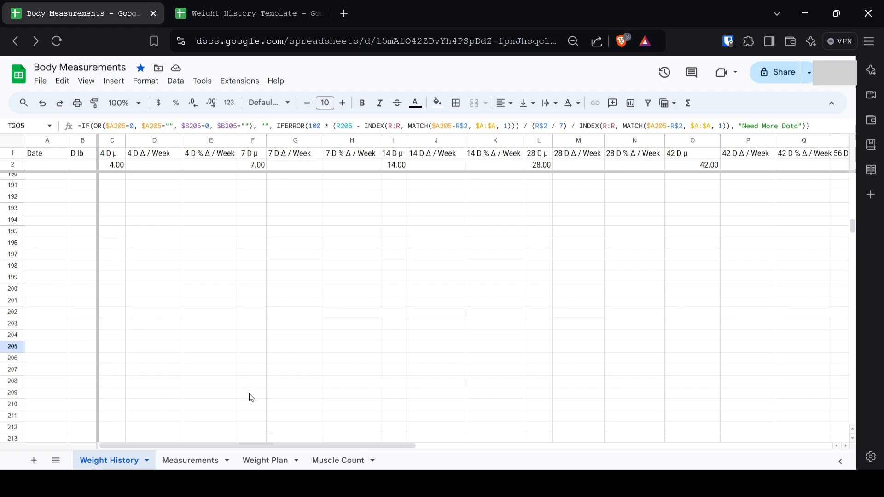
click(238, 360)
scroll(239, 361, up, 4)
scroll(239, 361, up, 8)
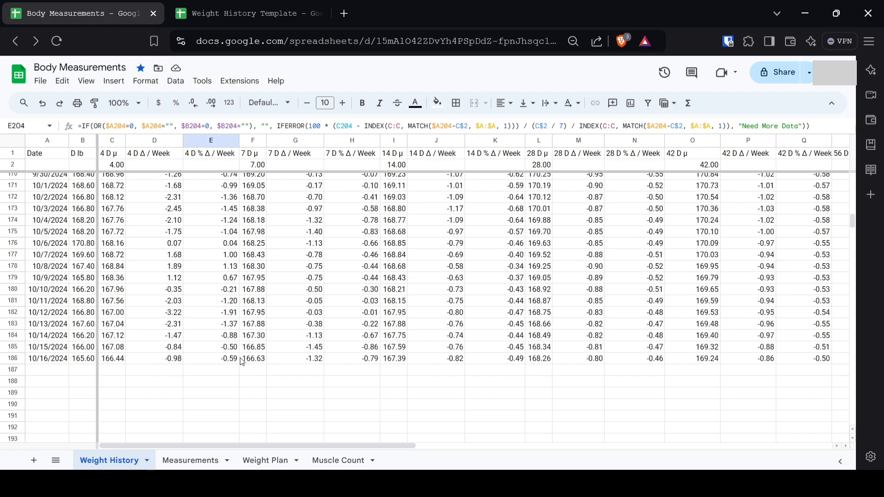
scroll(250, 361, up, 8)
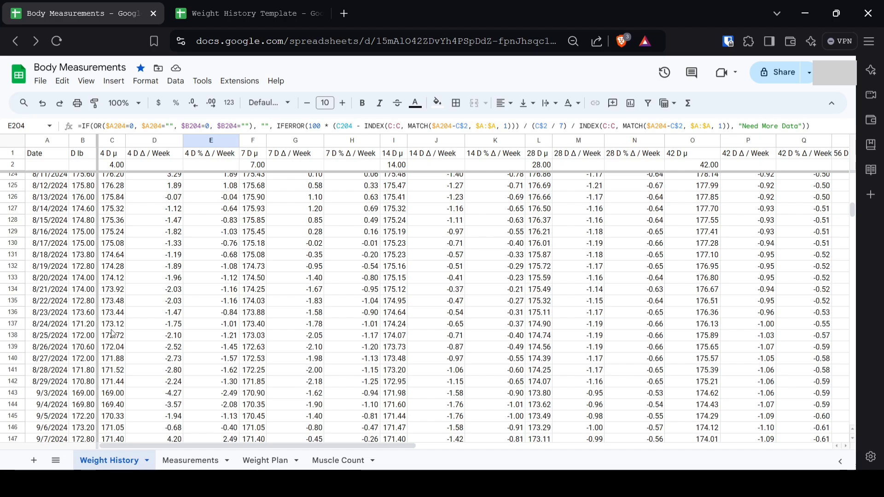
scroll(120, 333, up, 5)
scroll(123, 333, up, 15)
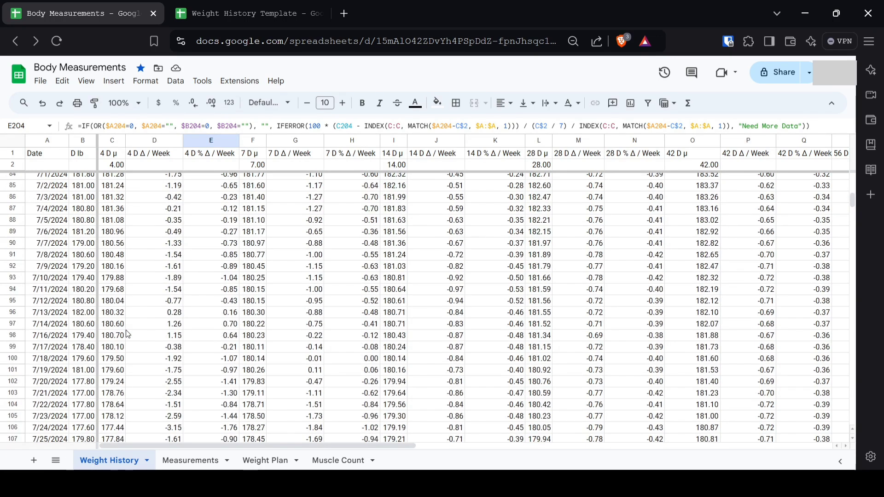
scroll(129, 335, up, 20)
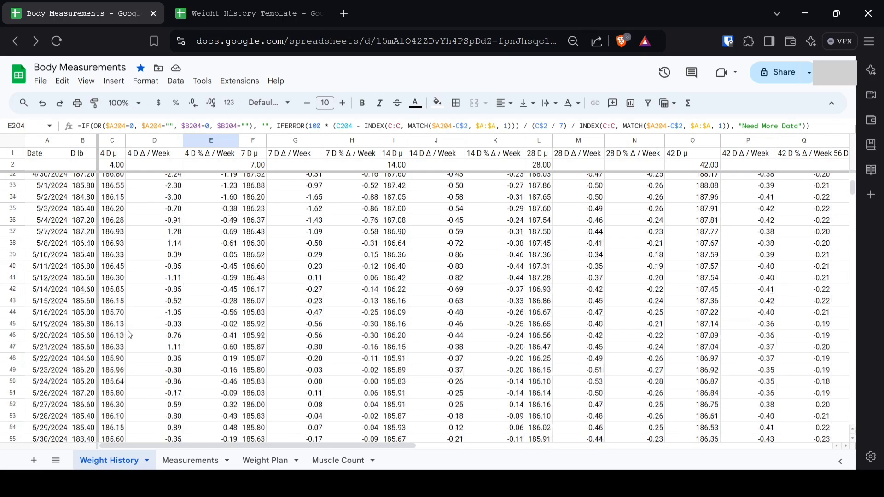
scroll(129, 336, down, 3)
scroll(130, 335, up, 4)
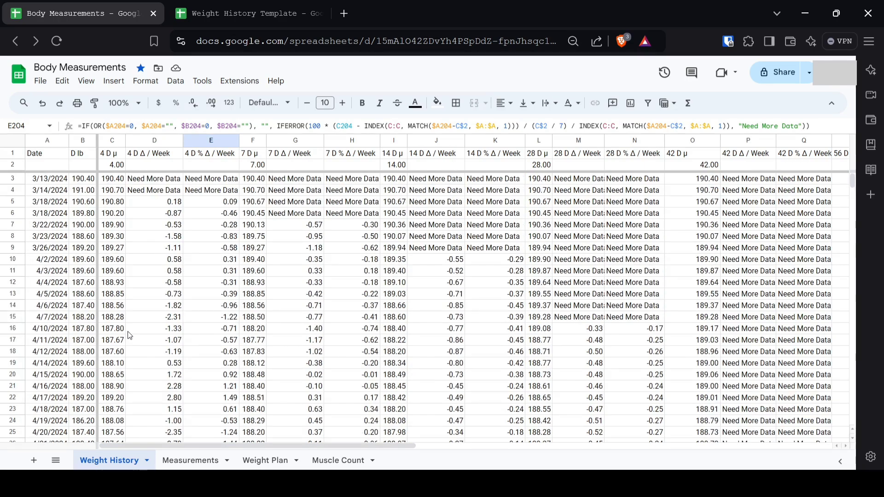
Step: Review the daily weights from March 2024 forward to the most recent entry in row 186
scroll(90, 187, down, 1)
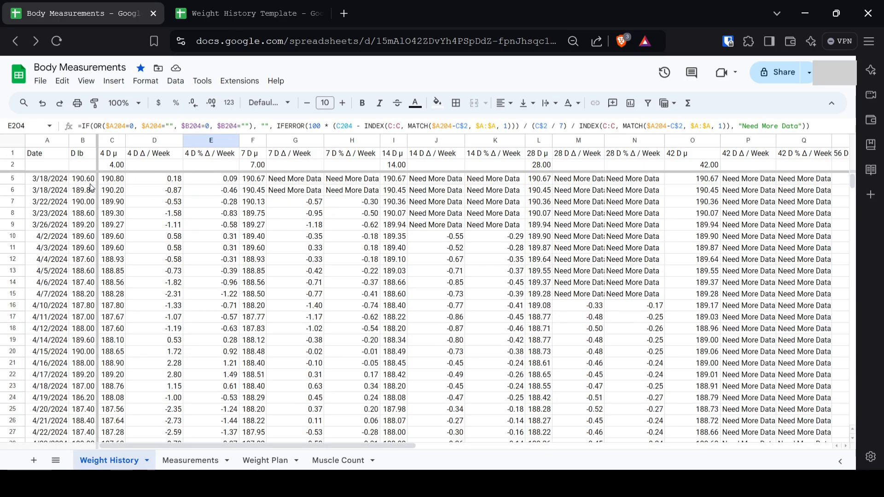
scroll(91, 187, up, 1)
scroll(88, 184, down, 4)
scroll(83, 184, down, 20)
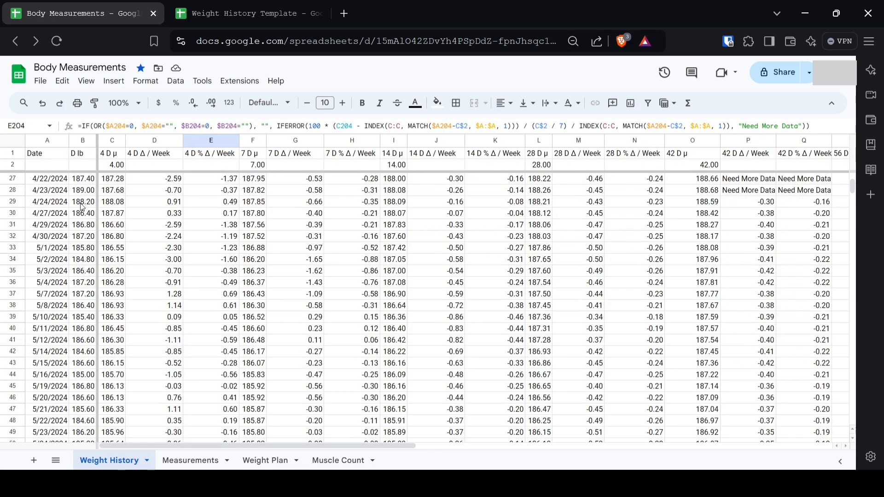
scroll(84, 218, down, 5)
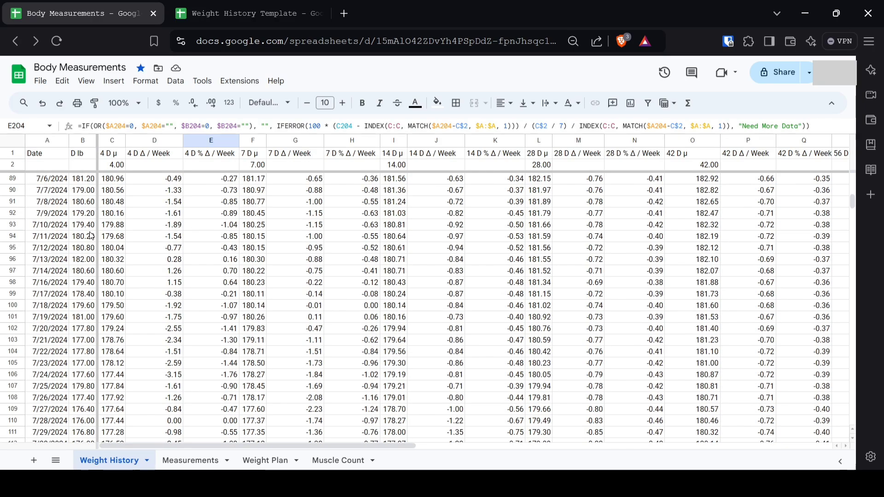
scroll(91, 240, down, 18)
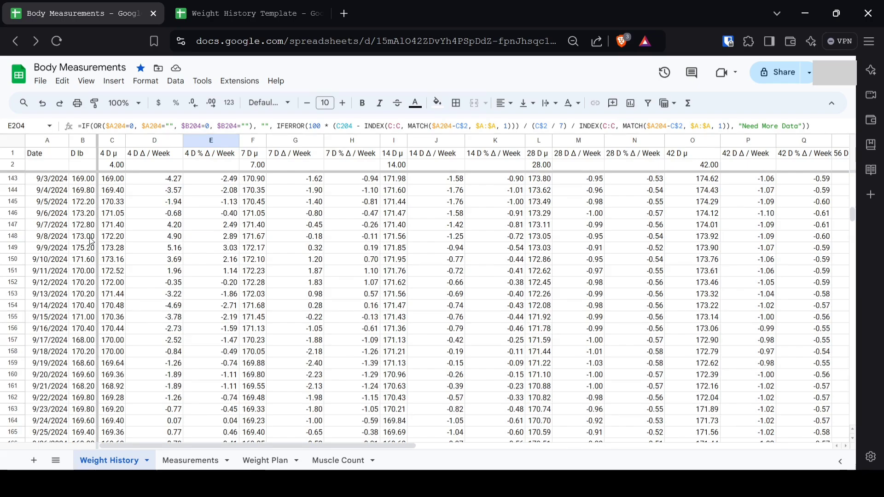
scroll(91, 240, down, 10)
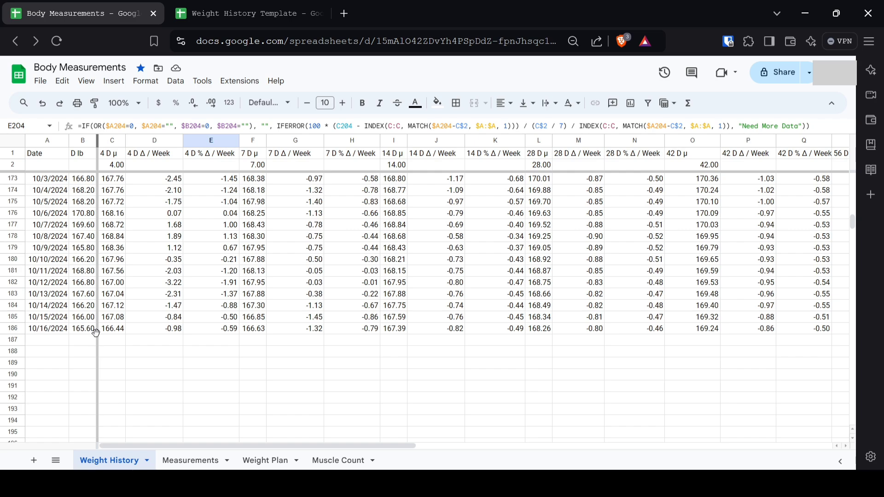
Step: Fill the 4 D μ average formula from C186 down into the empty cell C187
click(146, 352)
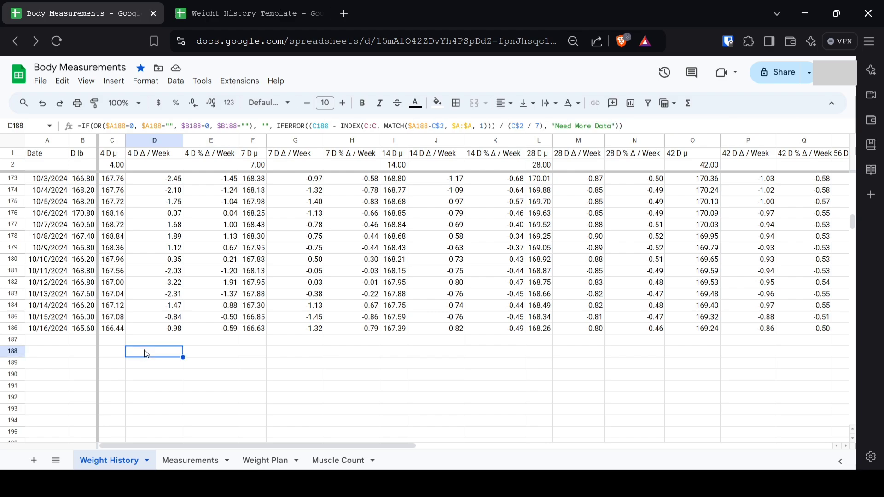
click(120, 345)
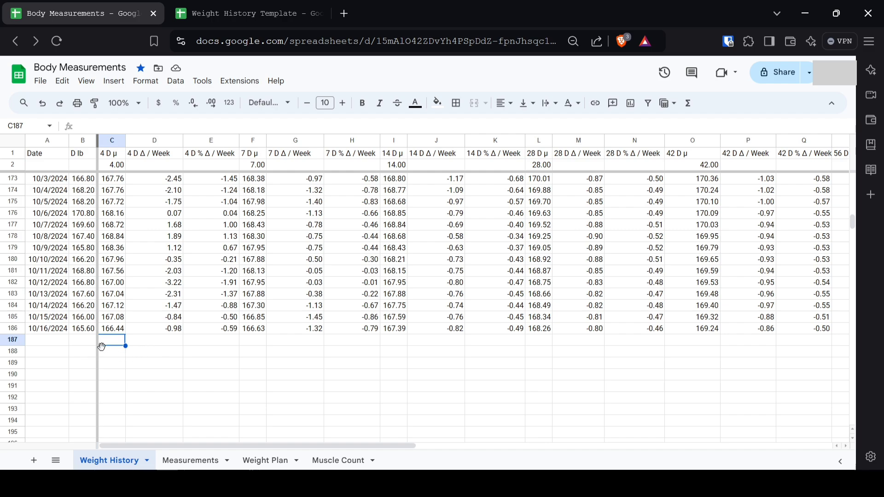
click(152, 353)
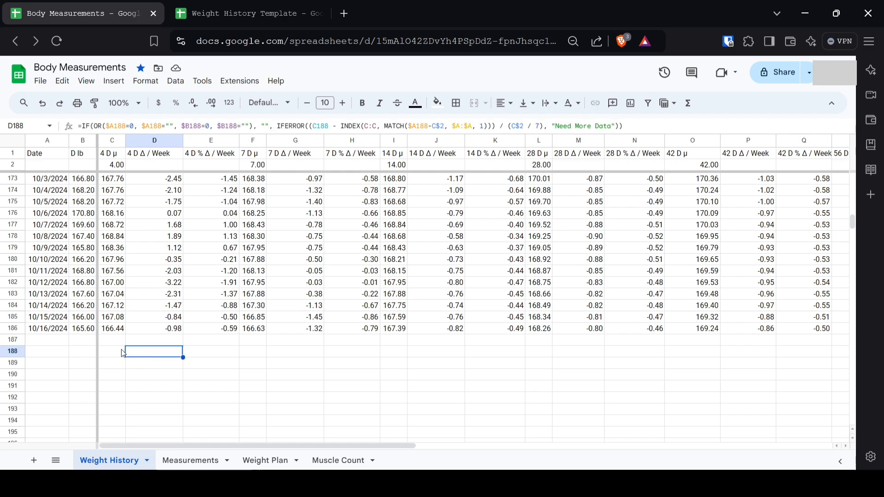
click(119, 343)
key(Up)
key(Up)
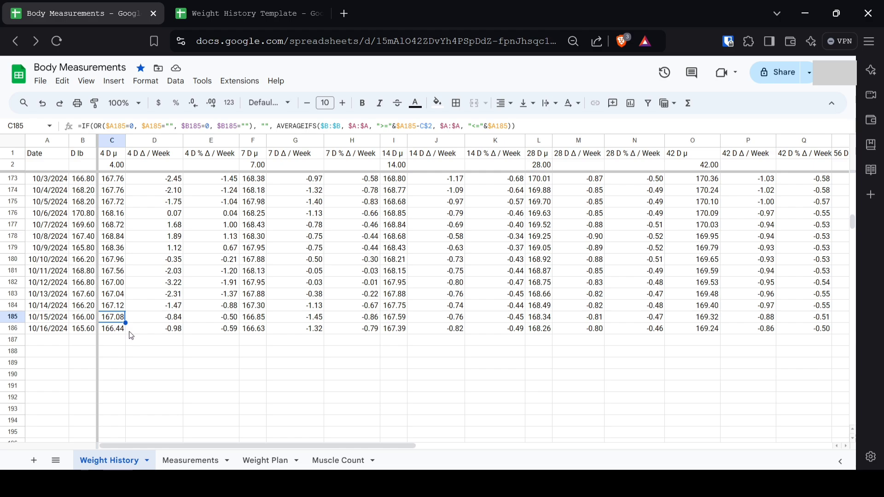
click(122, 332)
click(123, 340)
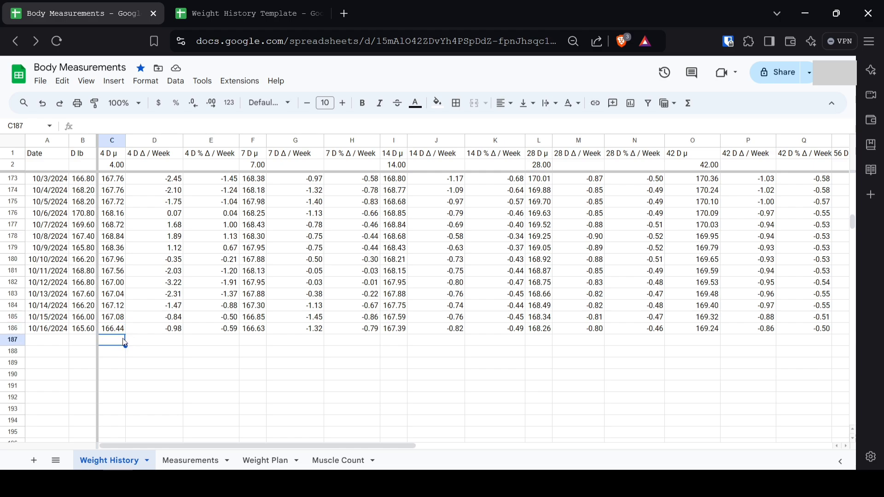
click(123, 330)
drag(125, 335, 121, 343)
click(118, 353)
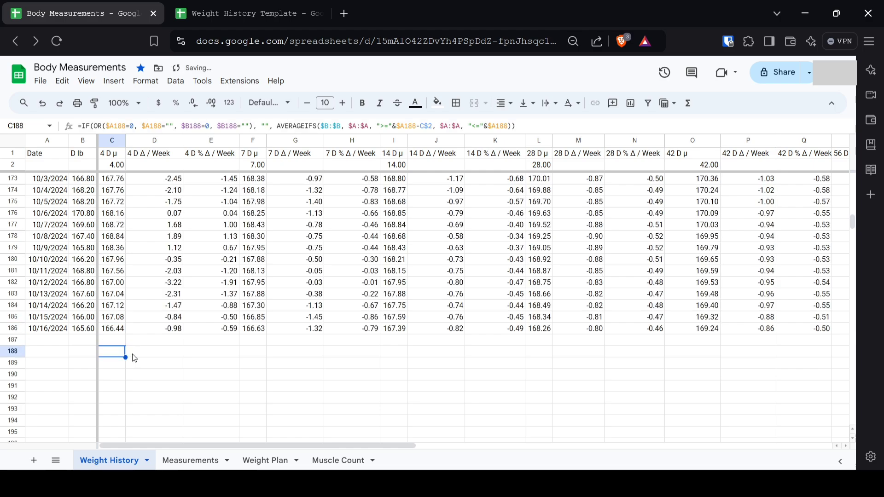
click(144, 351)
click(109, 341)
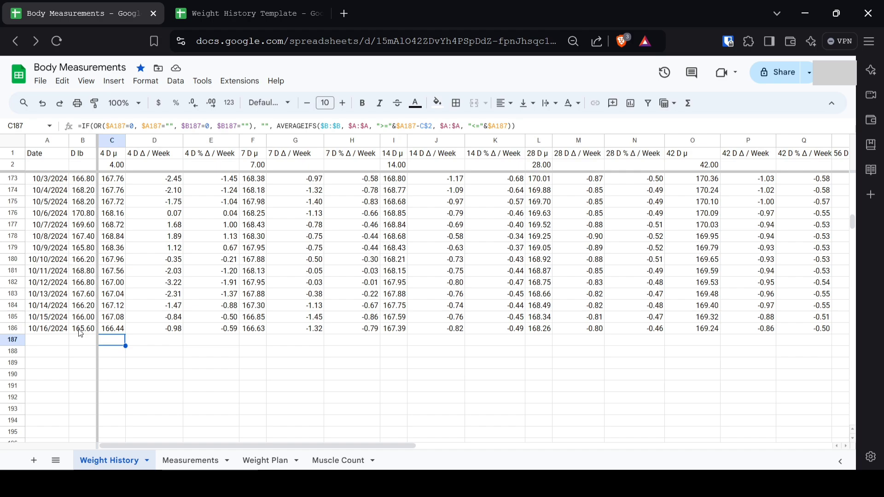
Step: Extend the date series in column A down to A187 to add 10/17/2024
click(54, 333)
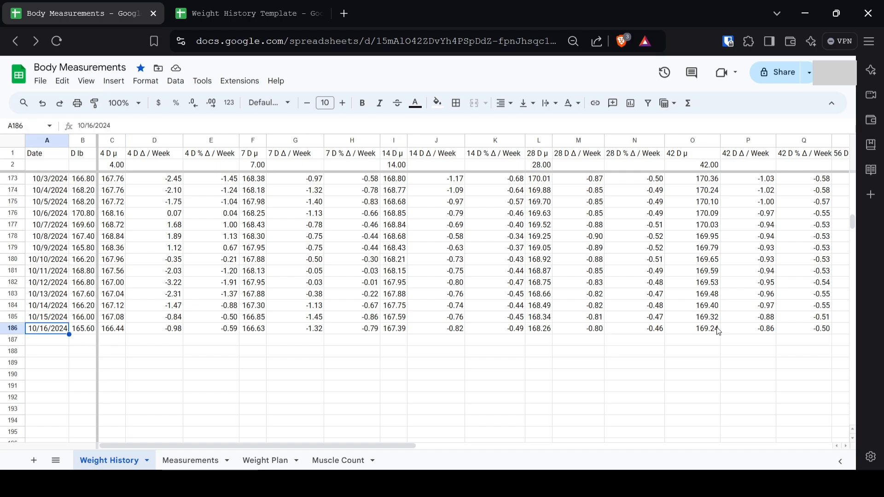
click(59, 341)
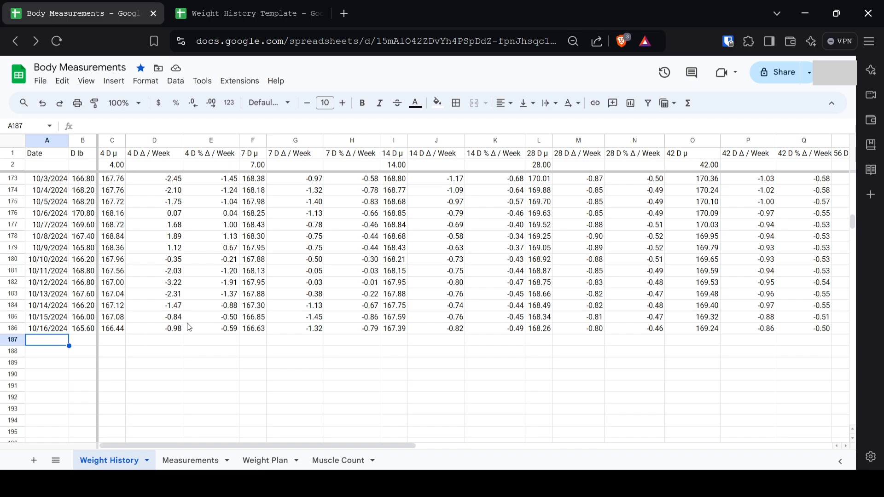
click(41, 330)
click(48, 320)
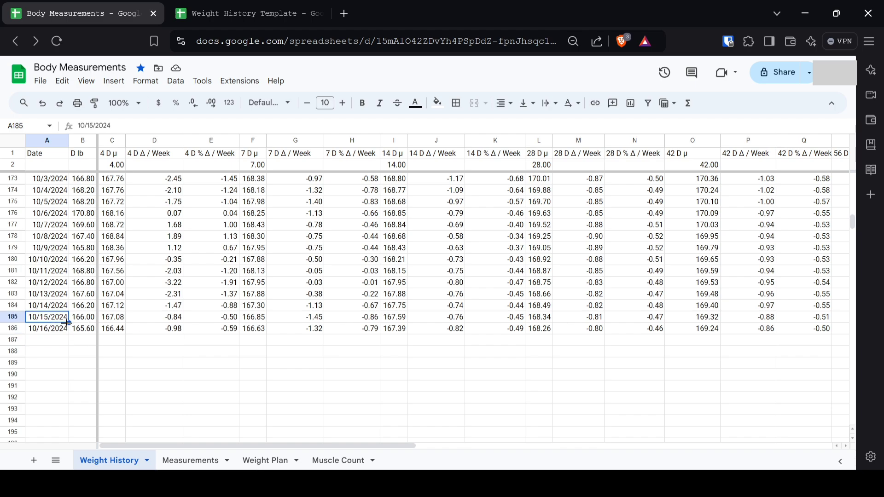
drag(68, 322, 61, 339)
click(47, 365)
click(40, 343)
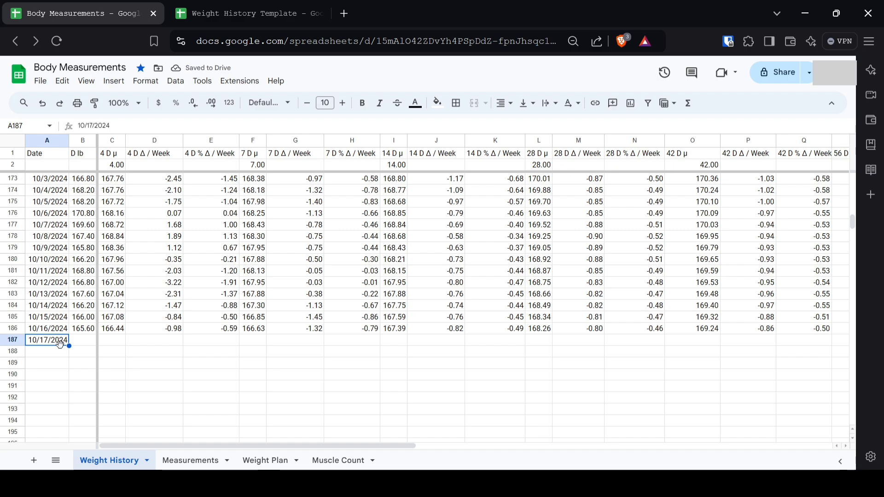
click(86, 344)
click(85, 331)
drag(97, 334, 96, 344)
key(Down)
key(Delete)
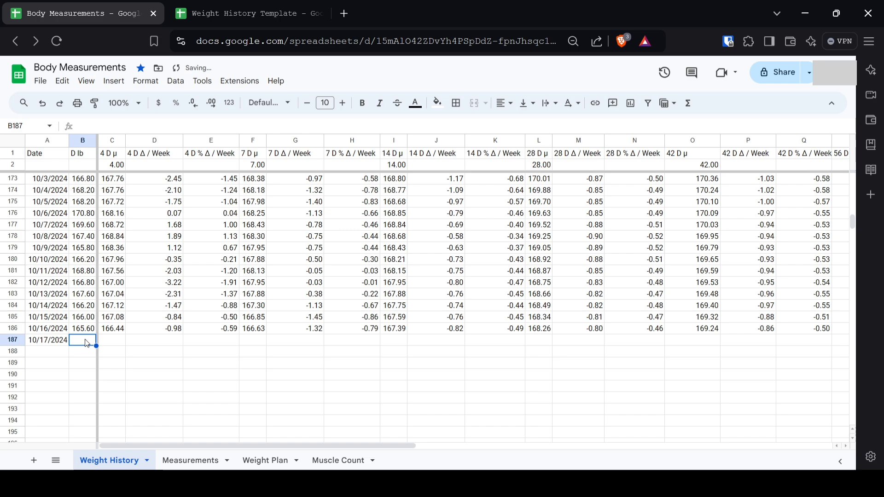
Step: Enter 165.6 as the daily weight for 10/17/2024 in B187
text(1)
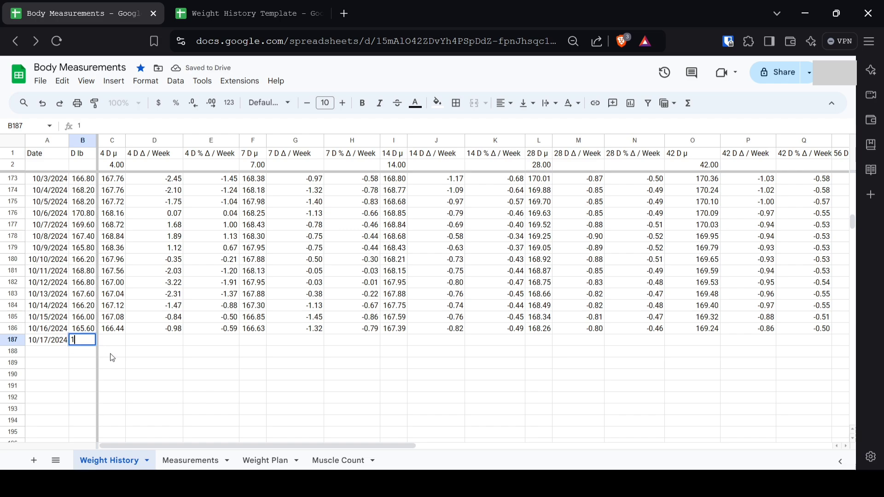
text(65.6)
key(Return)
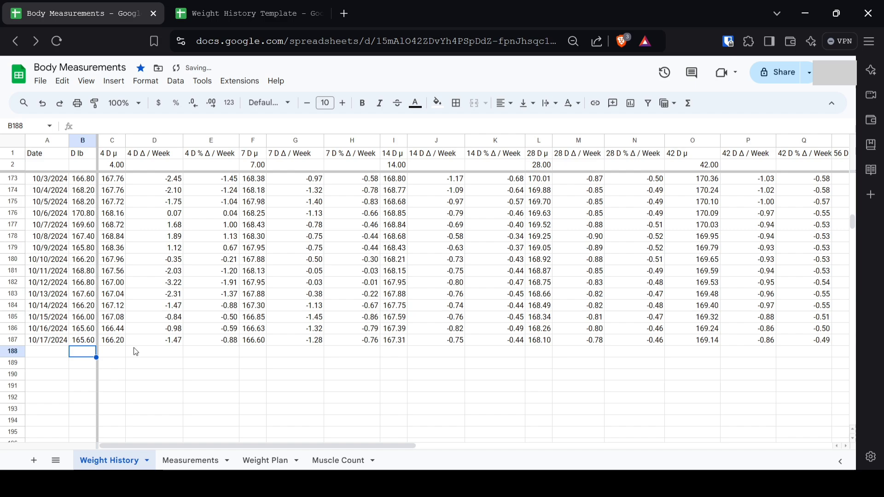
Step: Fill the three 56-day formulas from R186:T186 down into row 187
drag(338, 446, 497, 450)
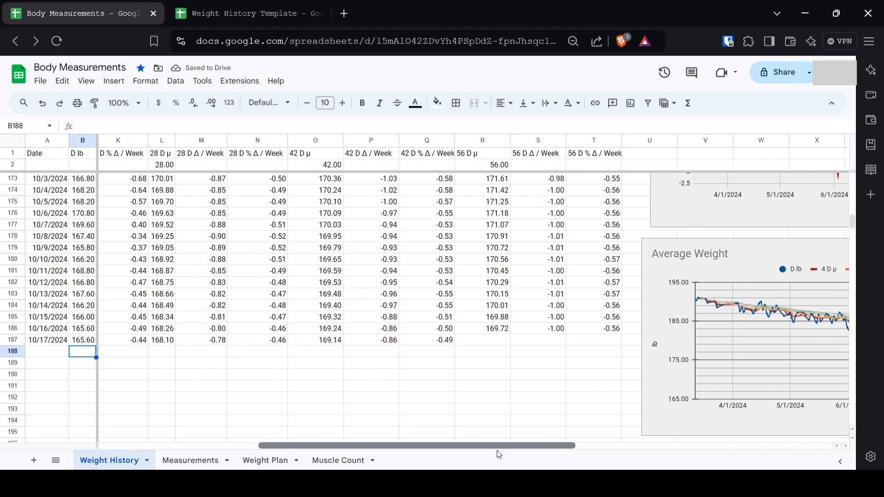
click(505, 330)
mouse_move(510, 334)
mouse_down()
mouse_move(592, 343)
mouse_move(511, 332)
mouse_up()
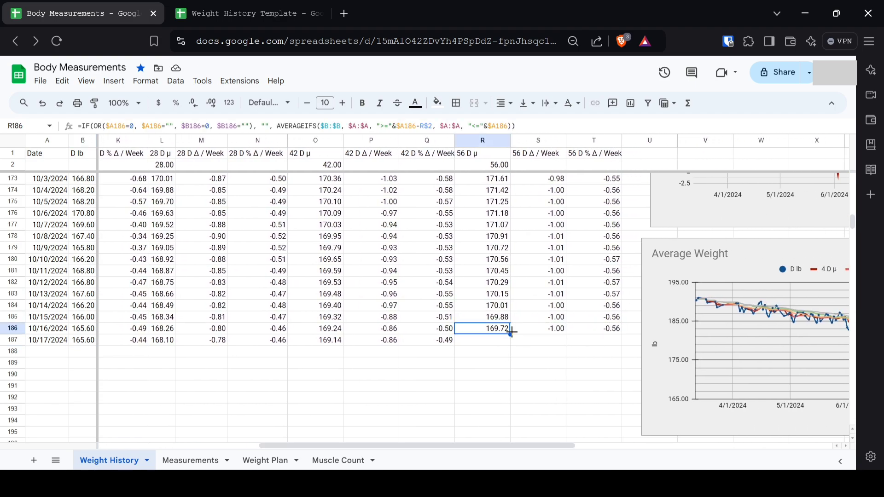
shift+click(587, 331)
drag(622, 335, 619, 344)
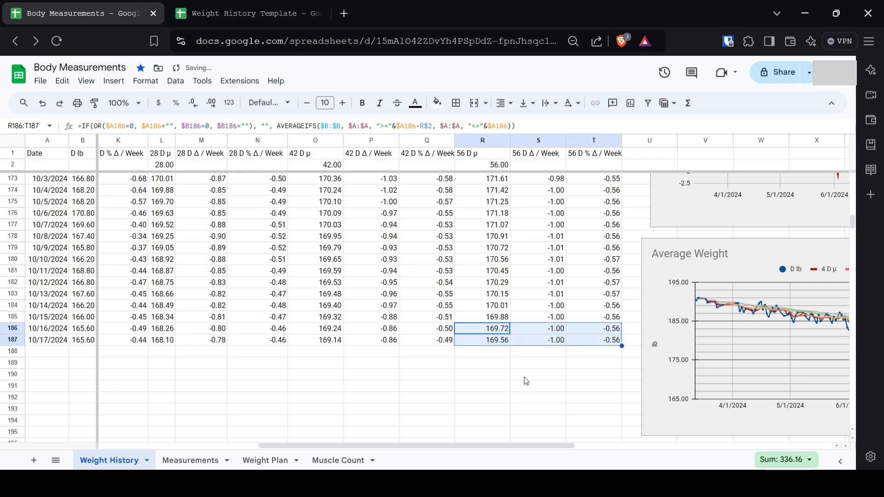
click(525, 375)
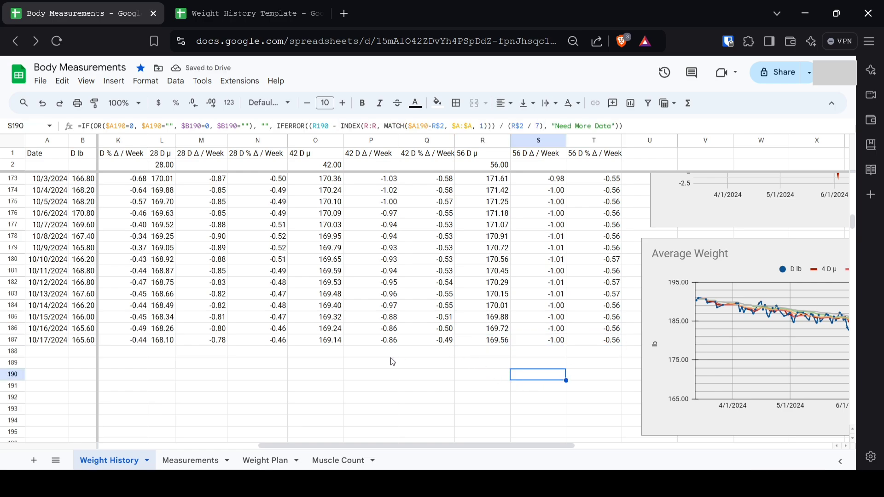
Step: Examine the averages and weekly changes across the 4- to 56-day windows, including the 4 D μ formula in C184
scroll(315, 365, left, 5)
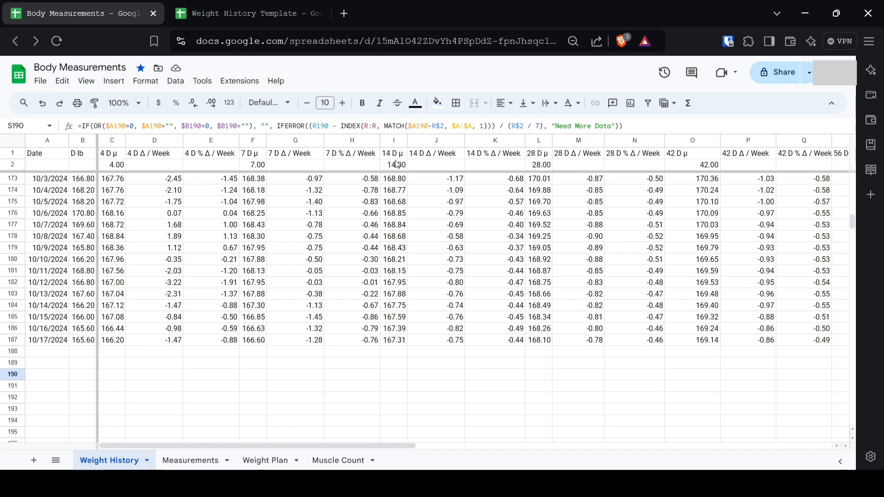
scroll(580, 174, right, 3)
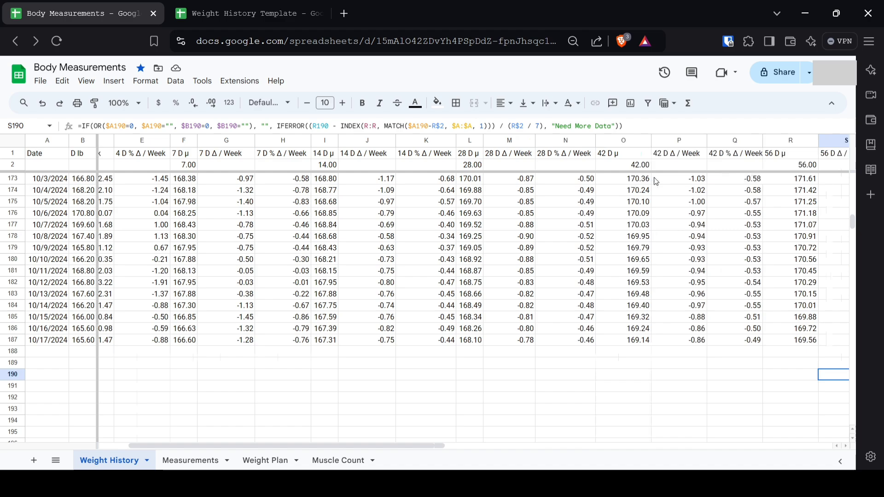
scroll(656, 181, right, 2)
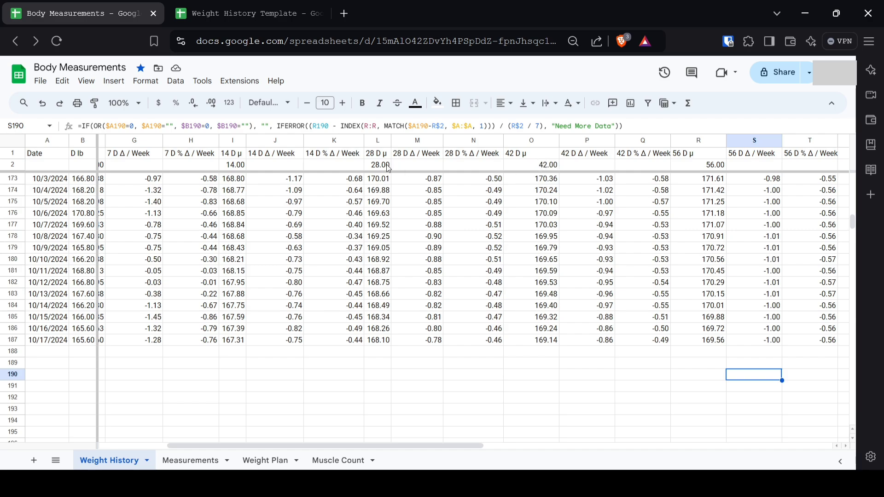
scroll(242, 166, left, 2)
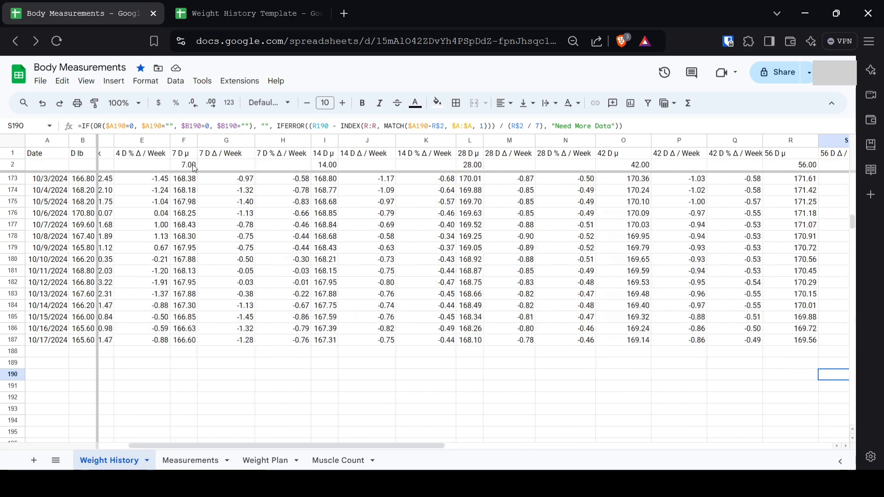
scroll(193, 175, up, 3)
scroll(188, 177, down, 2)
scroll(130, 177, left, 2)
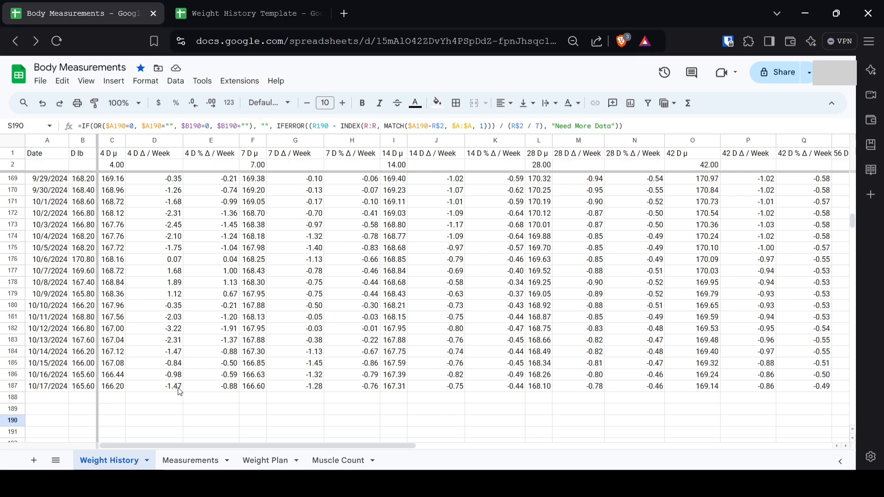
click(120, 352)
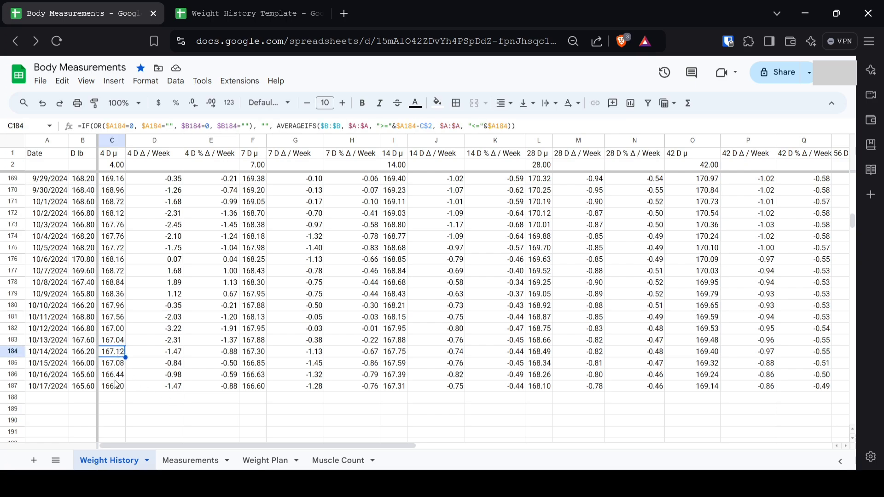
Step: Examine the 4-day averages in C184:C187, the 7-day averages in F180 and F187, and the weekly change formulas in D187 and G187
click(120, 344)
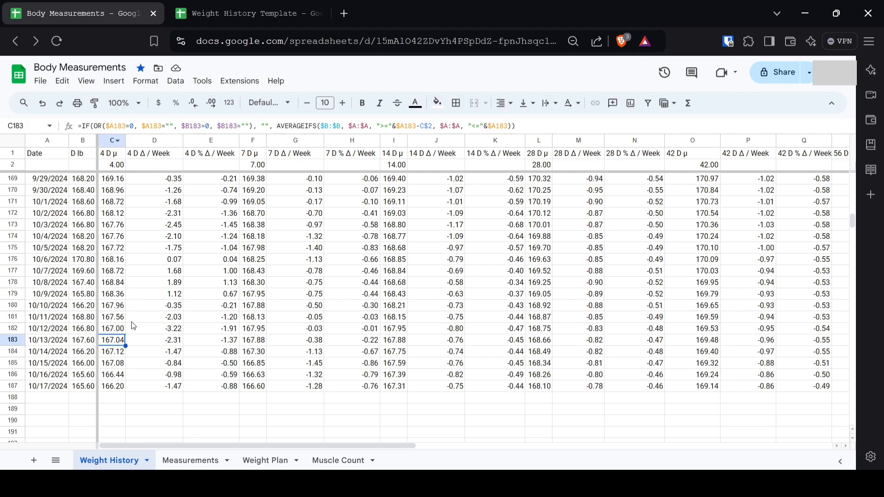
click(115, 386)
shift+click(117, 353)
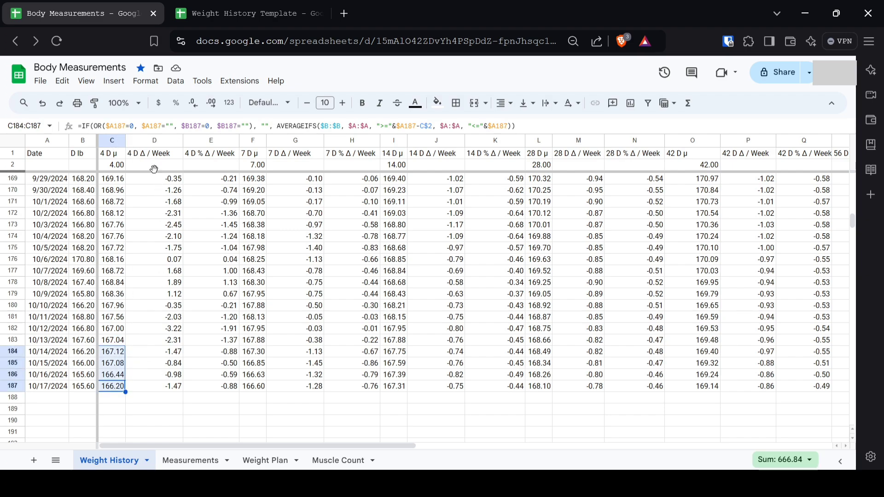
key(Right)
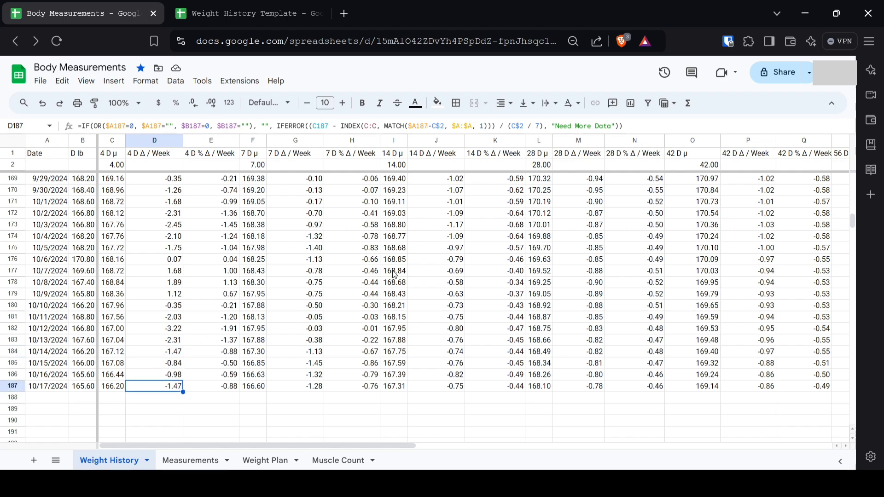
click(260, 388)
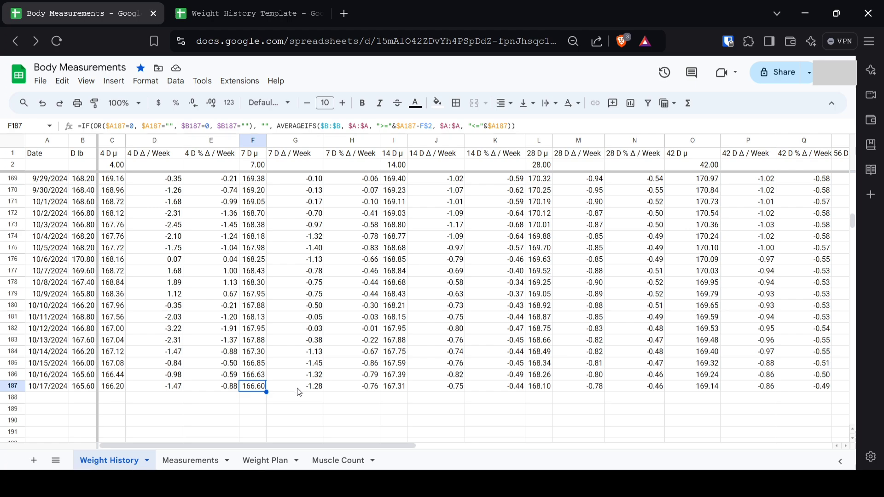
click(255, 306)
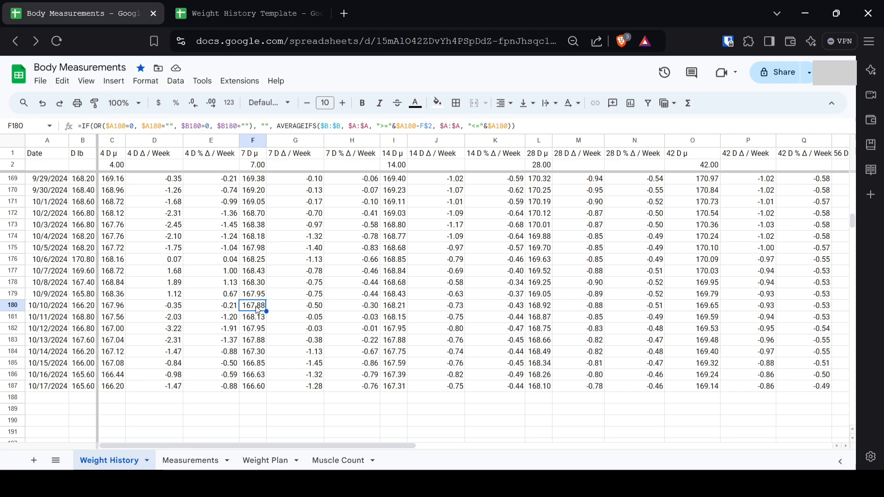
click(296, 386)
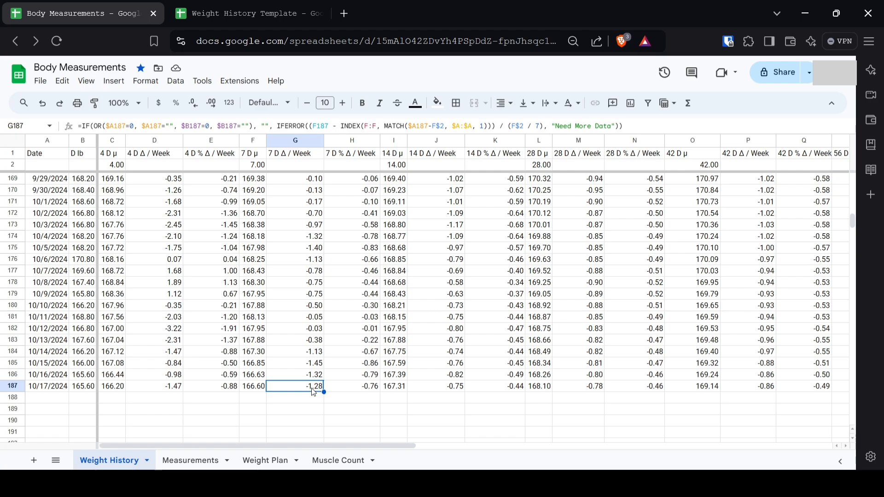
Step: Compare the 4-, 7- and 14-day weekly weight changes for 10/17/2024 in D187, G187 and J187
click(173, 391)
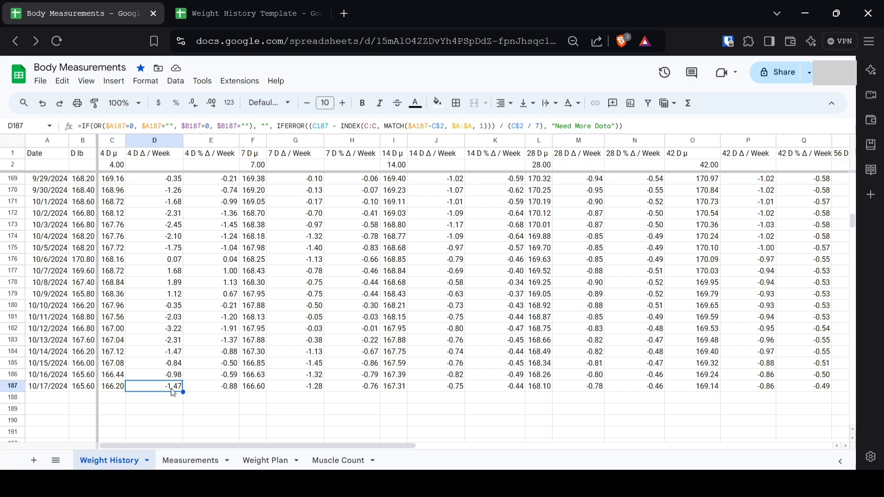
click(113, 387)
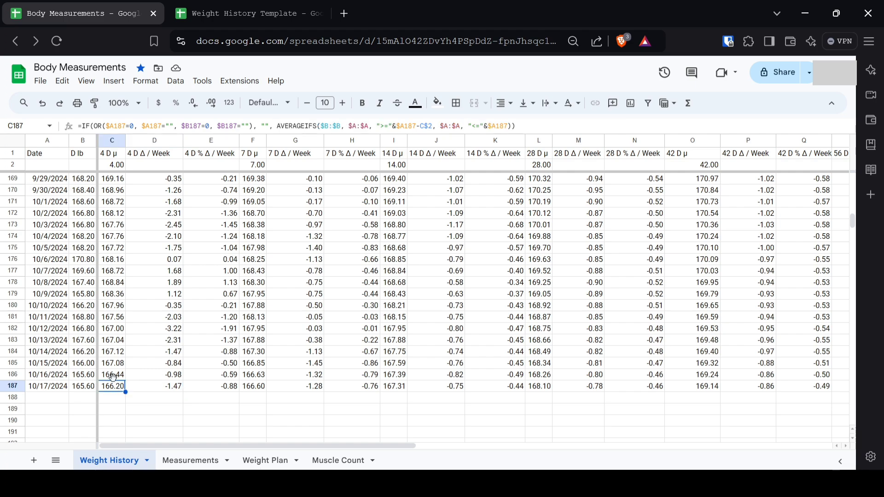
click(169, 389)
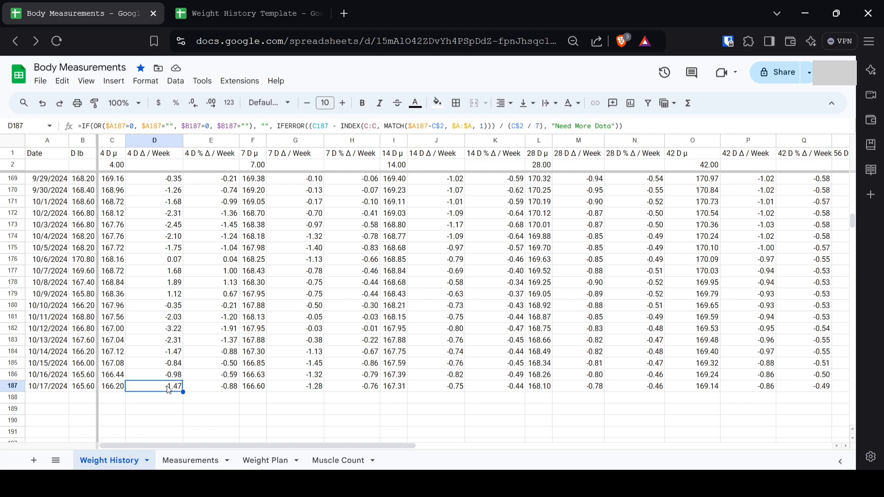
click(290, 391)
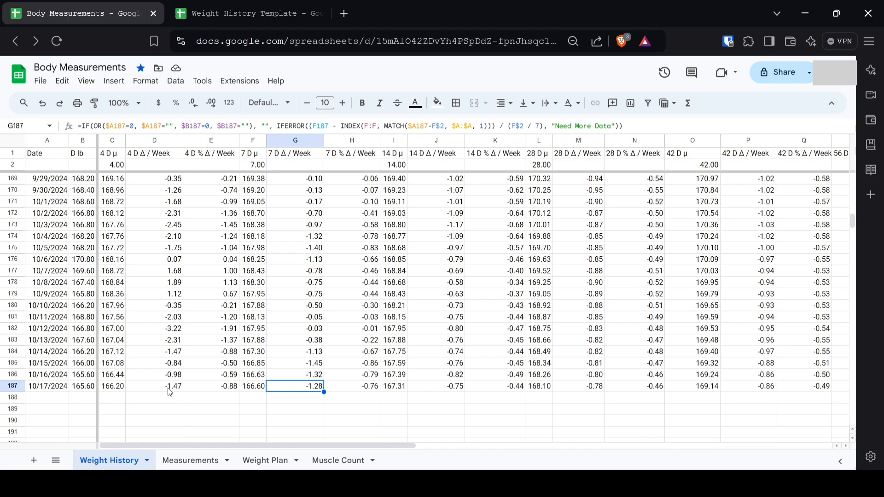
click(436, 392)
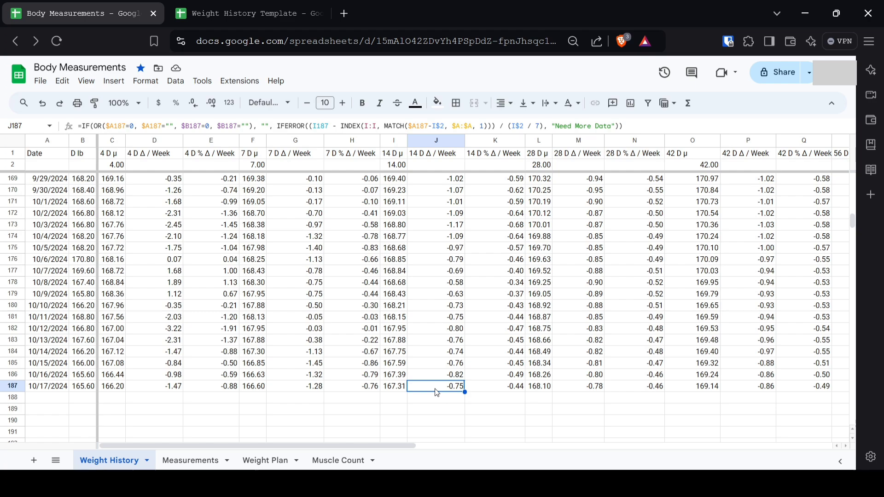
click(299, 387)
click(435, 386)
click(306, 389)
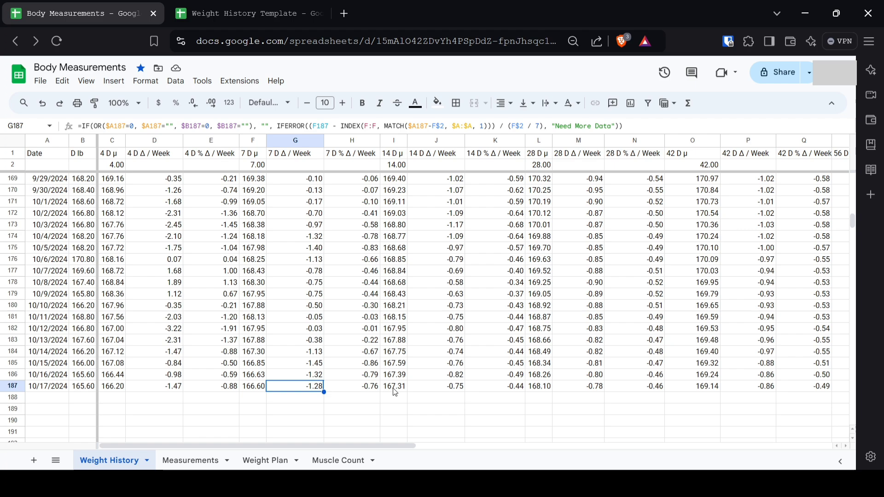
click(439, 390)
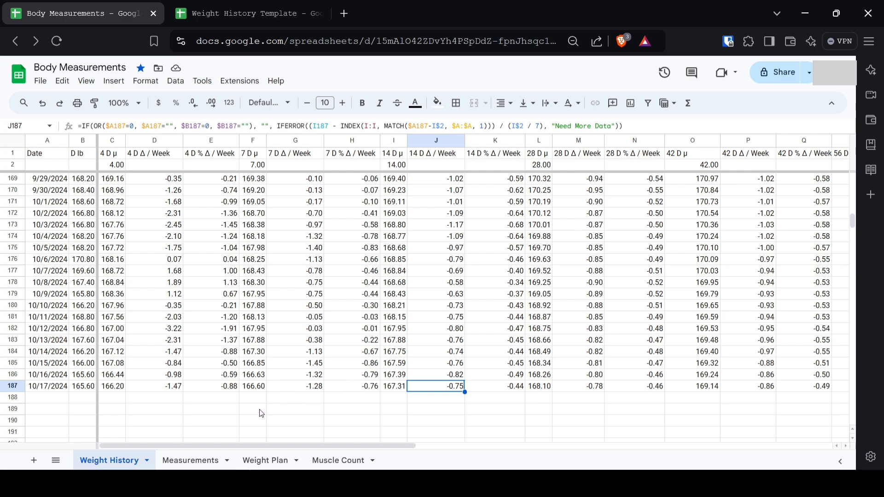
Step: Compare the 4-, 7- and 14-day percentage changes per week for 10/17/2024 in E187, H187 and K187
click(223, 389)
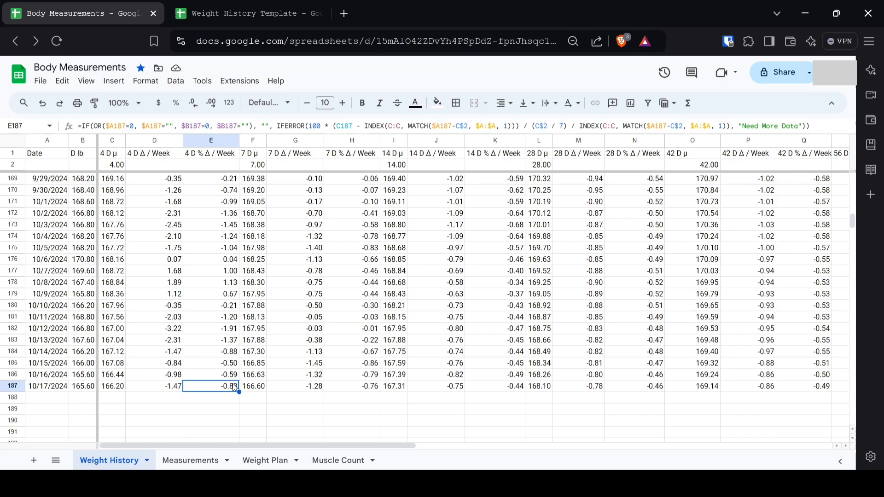
click(168, 390)
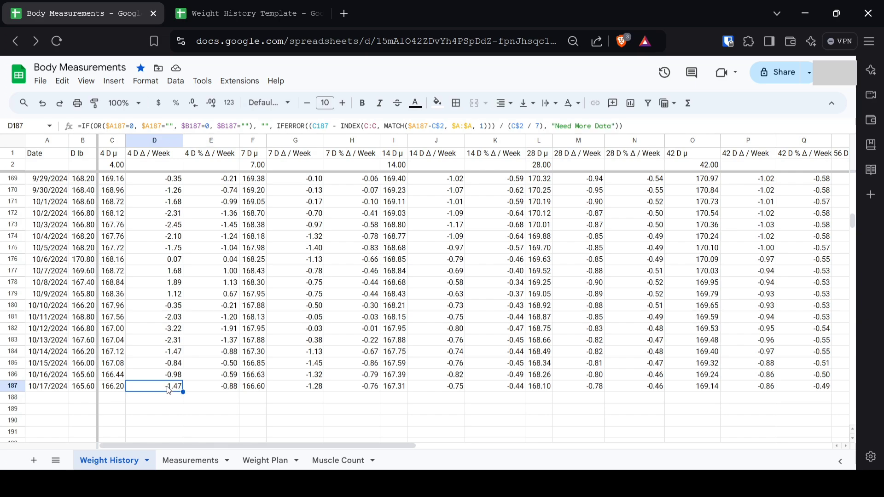
click(225, 392)
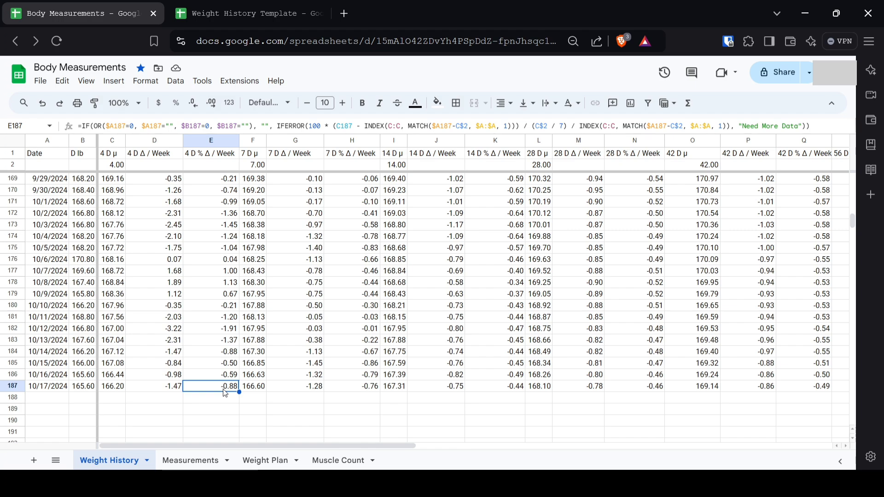
click(343, 394)
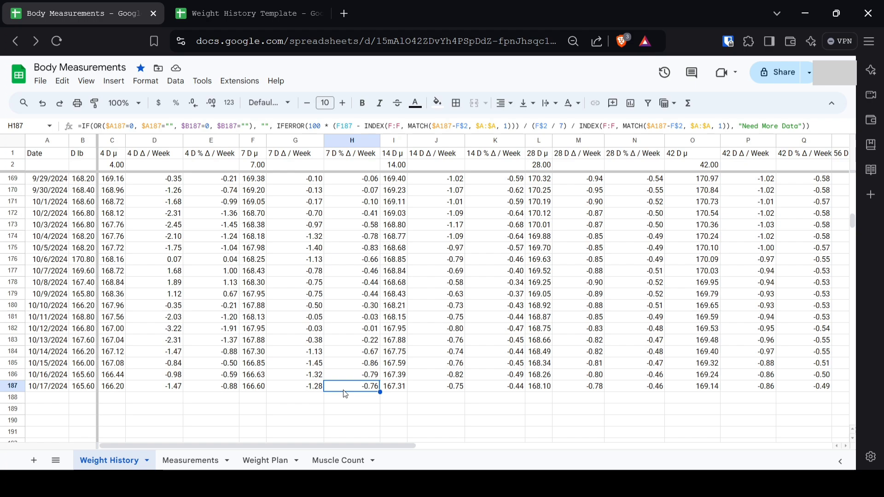
click(257, 390)
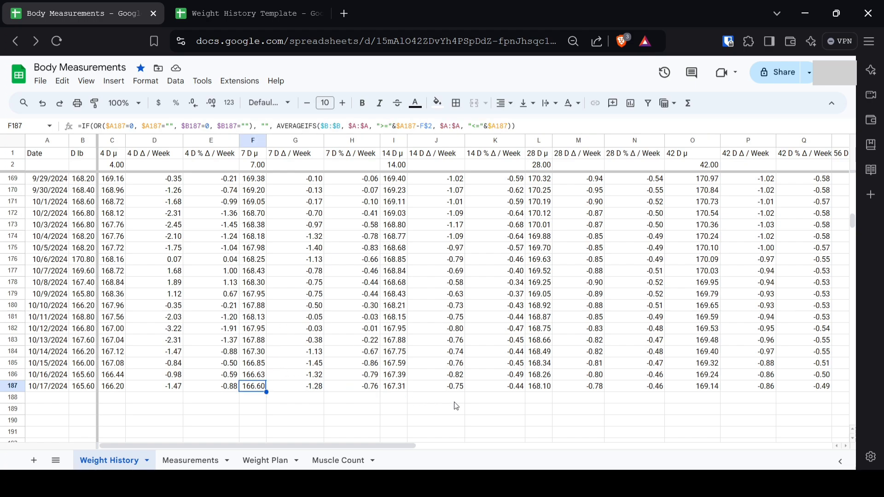
click(506, 388)
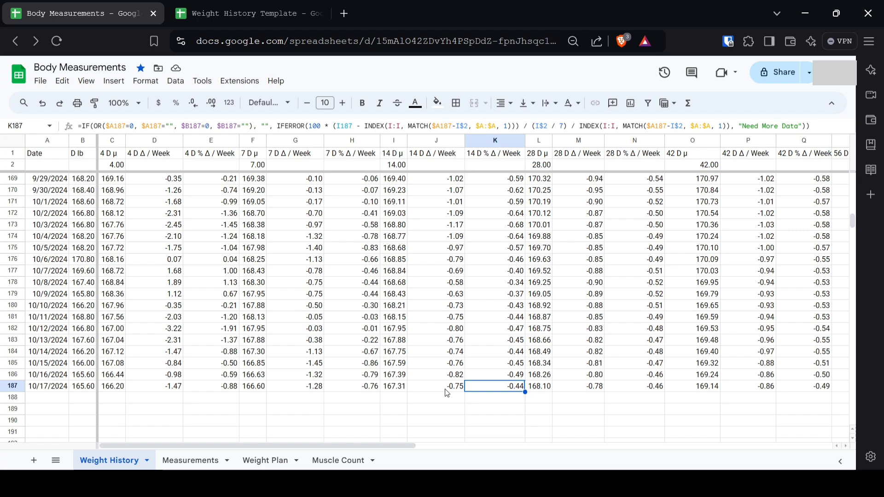
click(362, 388)
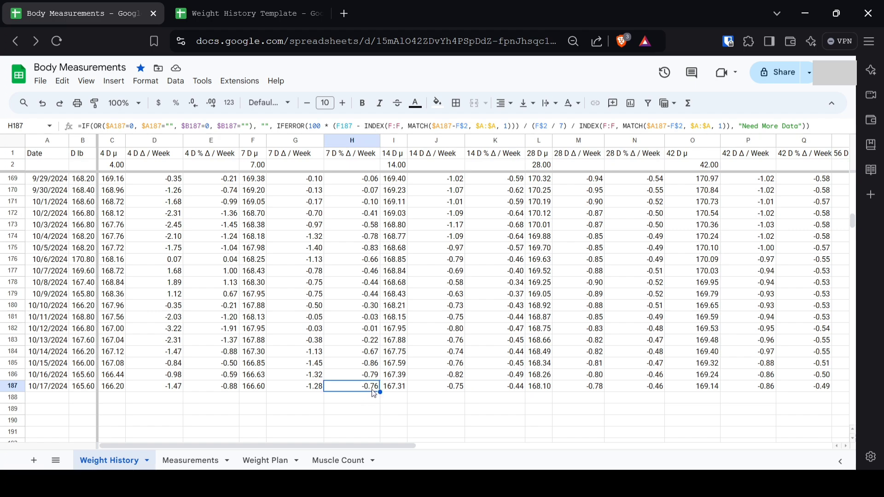
click(476, 390)
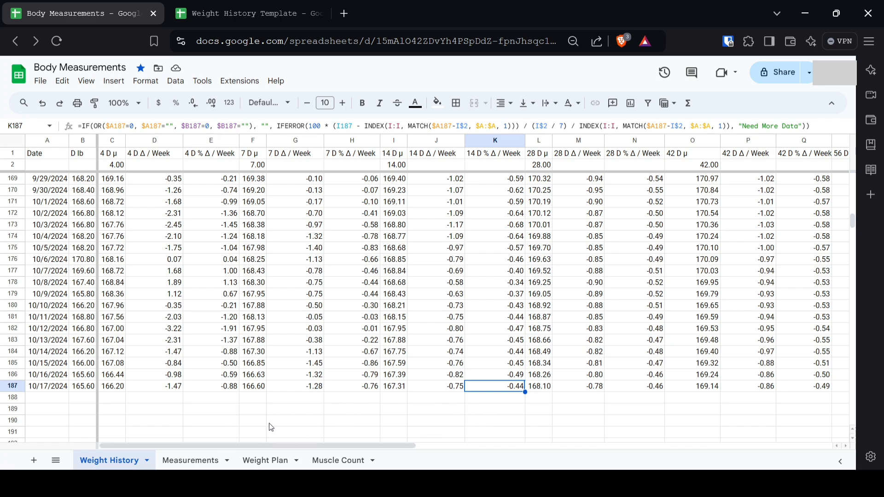
Step: Hide rows 3 to 151 so the first two charts cover only dates from 9/12/2024 onward
drag(378, 447, 710, 404)
scroll(711, 401, up, 14)
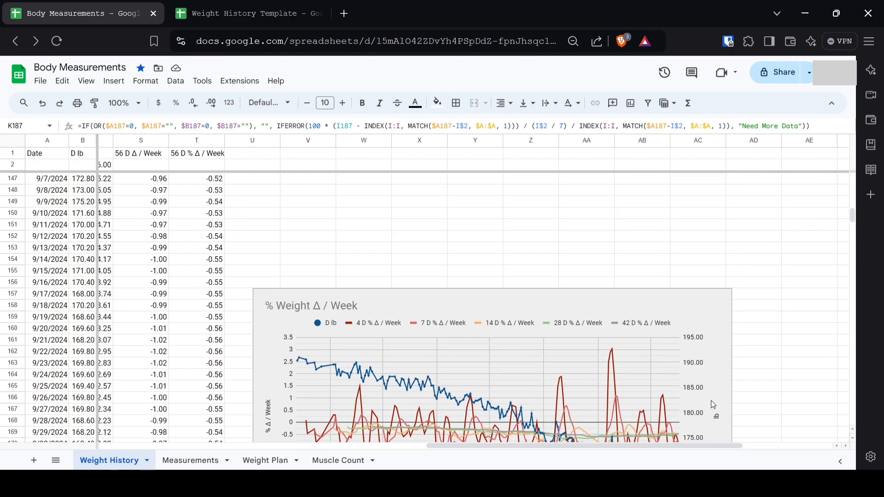
drag(857, 211, 851, 173)
drag(492, 446, 159, 464)
click(14, 180)
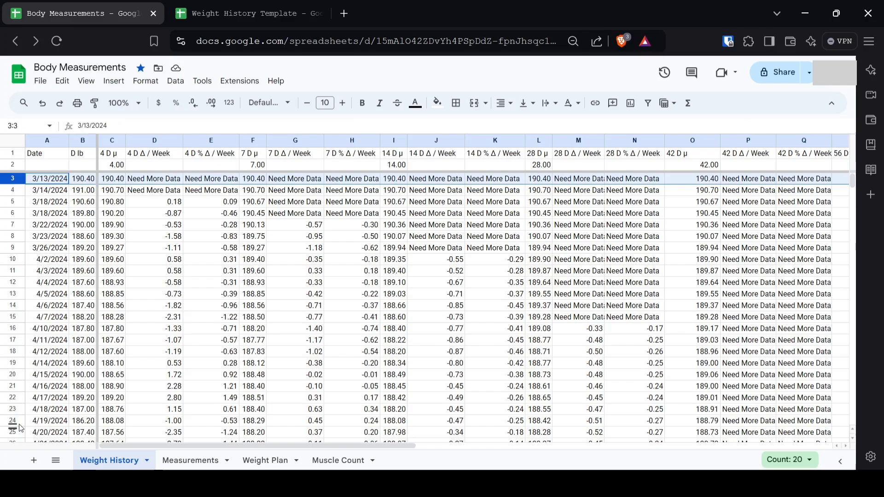
scroll(20, 424, down, 7)
scroll(20, 423, down, 20)
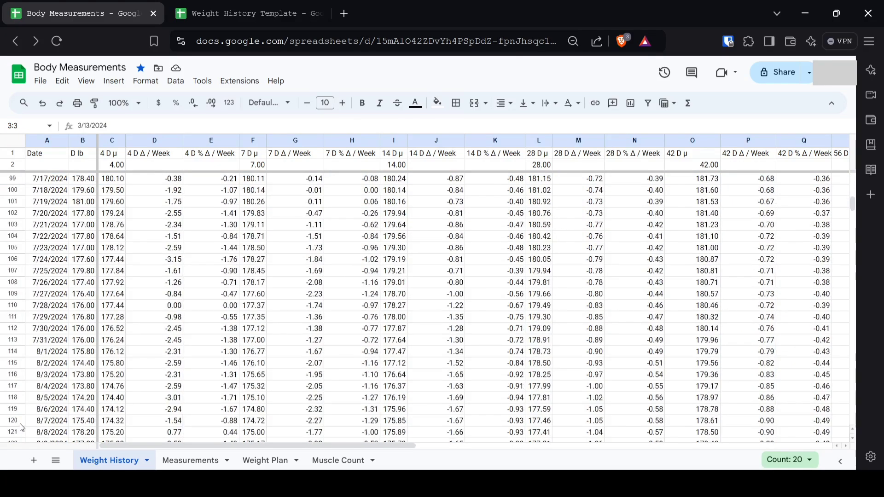
scroll(20, 424, down, 7)
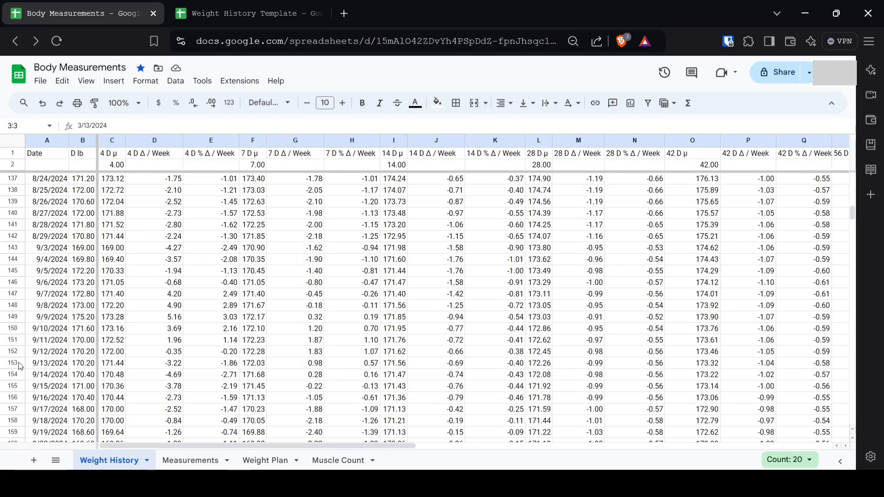
shift+click(13, 340)
right_click(11, 337)
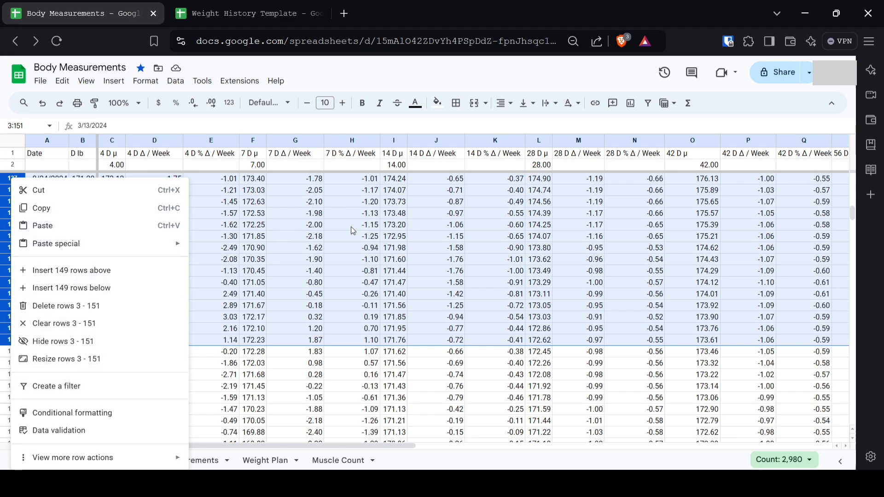
click(65, 341)
click(444, 343)
Step: Examine the % Weight Δ / Week chart for the remaining visible dates
drag(395, 442, 717, 401)
click(500, 422)
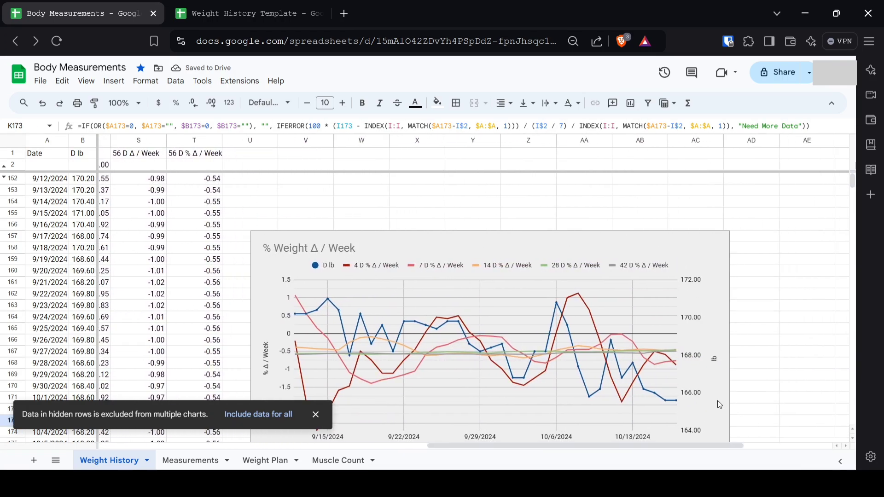
scroll(714, 399, down, 5)
scroll(690, 397, up, 5)
scroll(636, 394, down, 2)
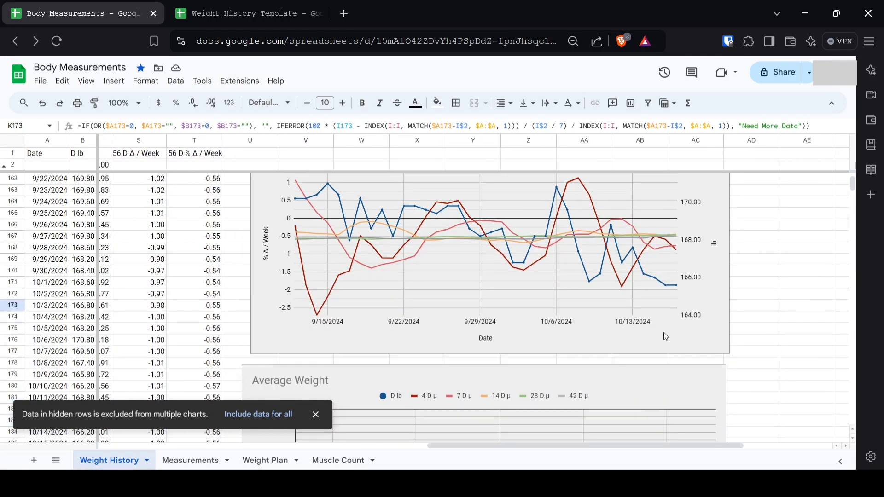
scroll(592, 304, up, 2)
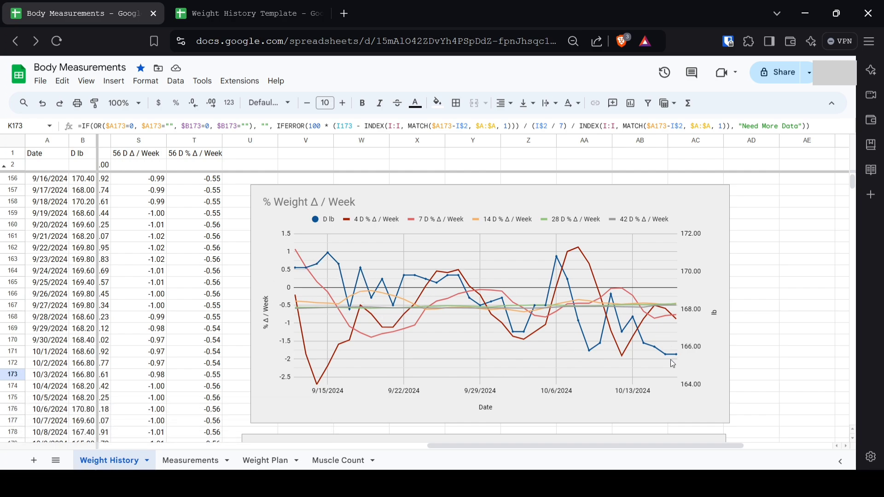
Step: Examine the two Average Weight charts, comparing the recent daily weights and averages with the long-term average trends
scroll(638, 336, down, 4)
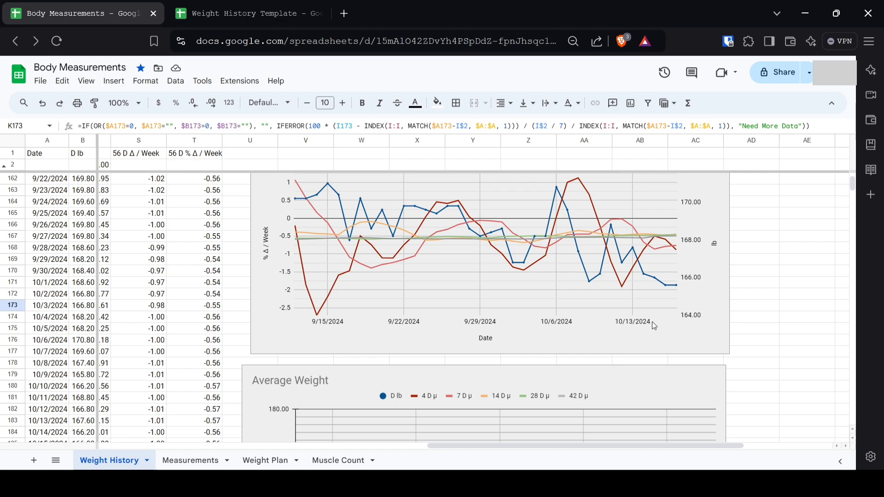
scroll(652, 321, down, 3)
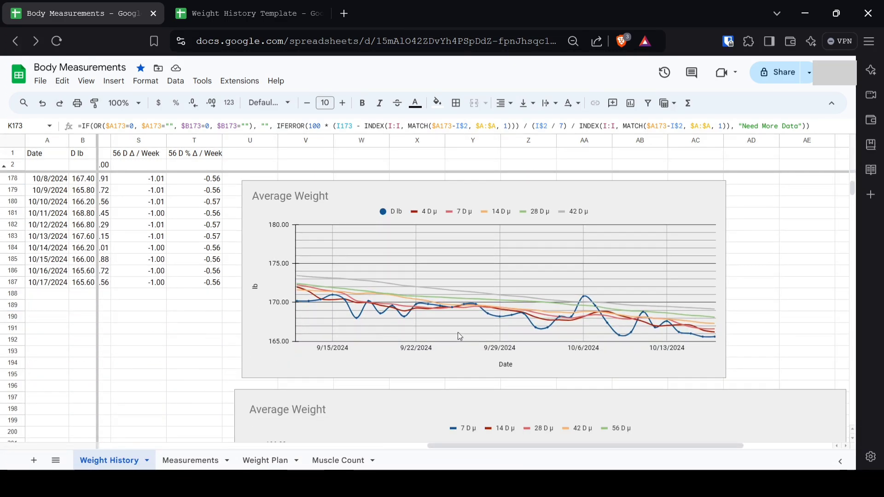
scroll(675, 313, down, 8)
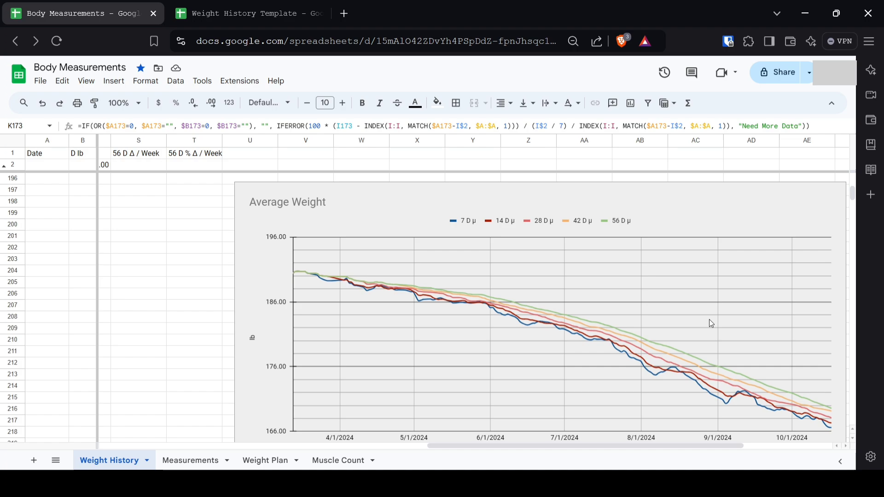
scroll(709, 319, right, 2)
scroll(569, 345, up, 2)
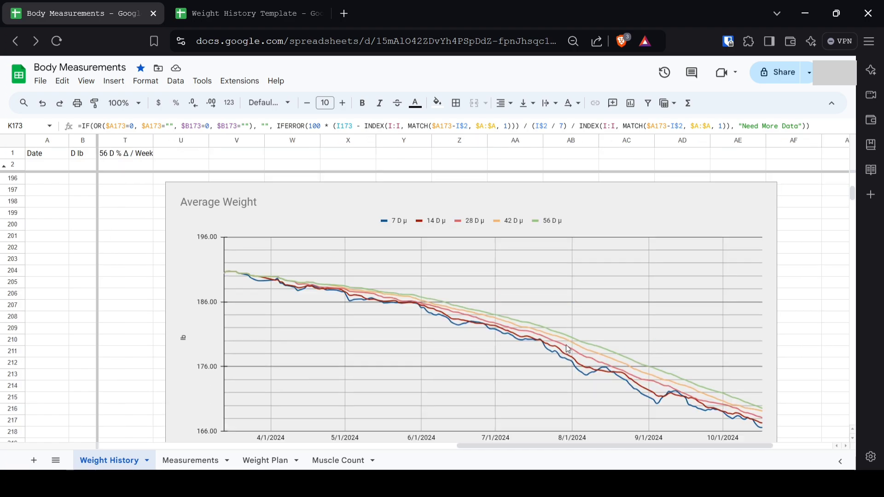
scroll(565, 345, down, 1)
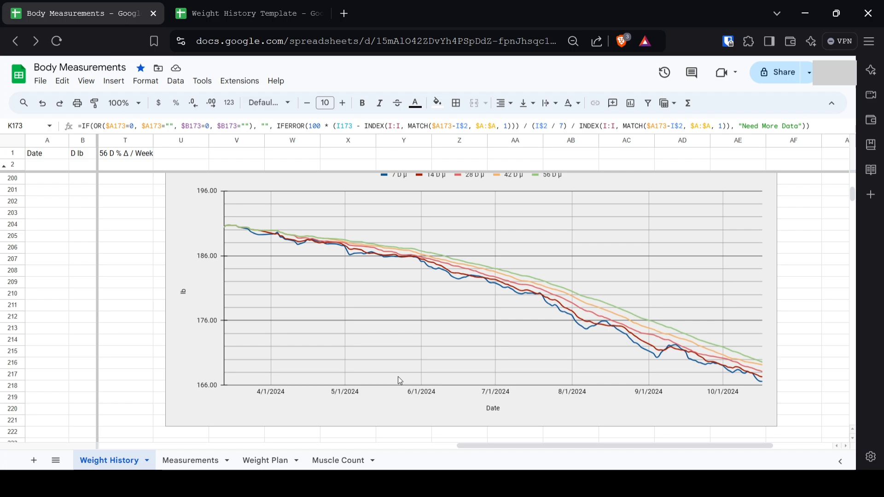
scroll(397, 377, up, 6)
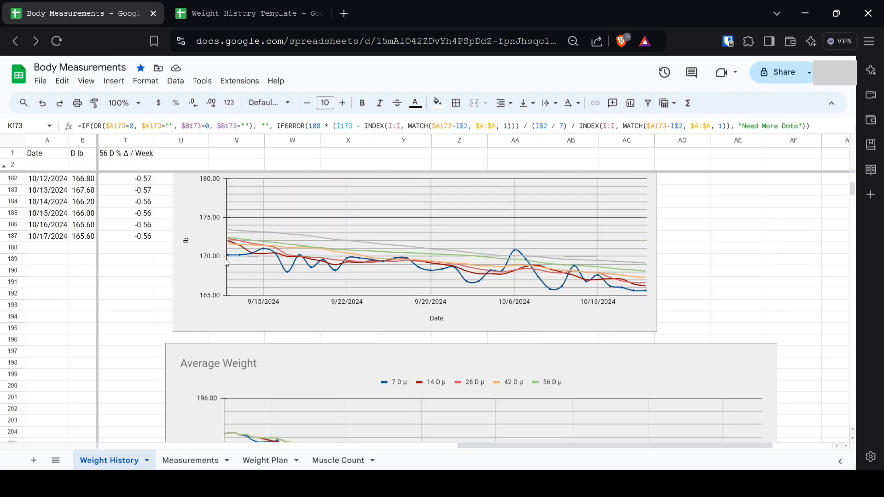
Step: Unhide rows 3 to 151 of the Weight History sheet to show the earliest weight entries
scroll(397, 336, down, 5)
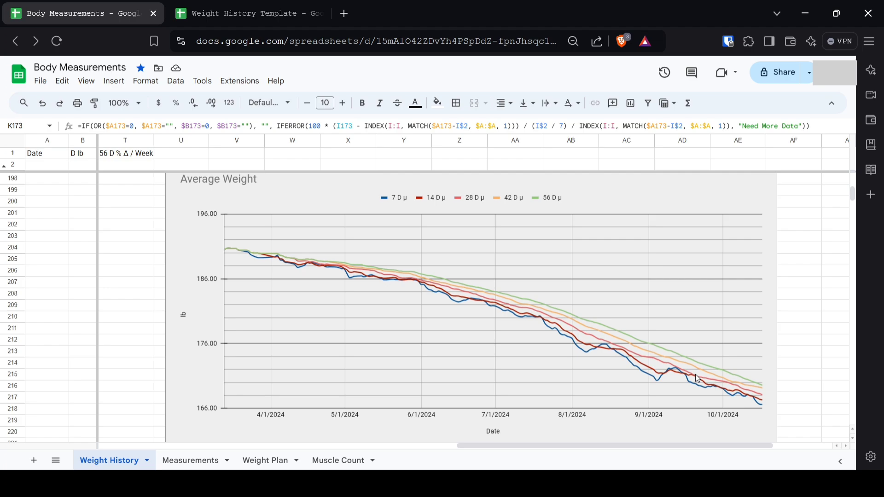
scroll(204, 308, left, 5)
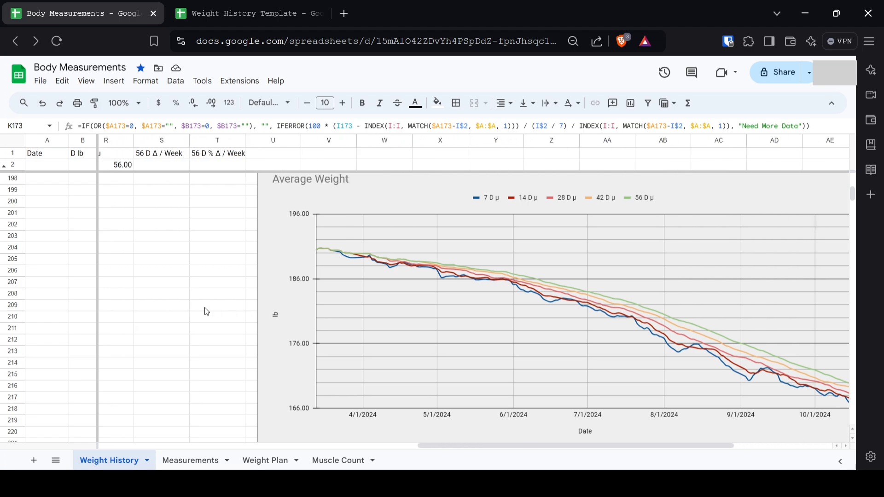
scroll(310, 317, up, 2)
scroll(311, 317, up, 7)
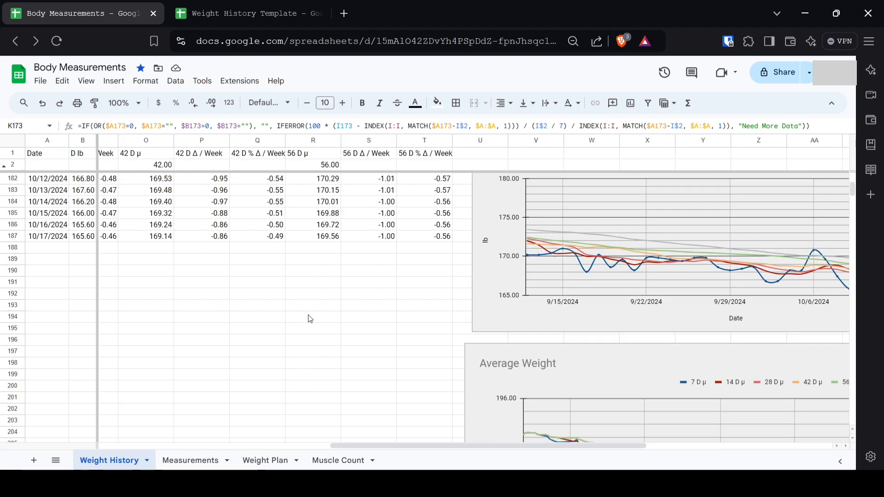
scroll(311, 317, left, 2)
scroll(310, 319, left, 10)
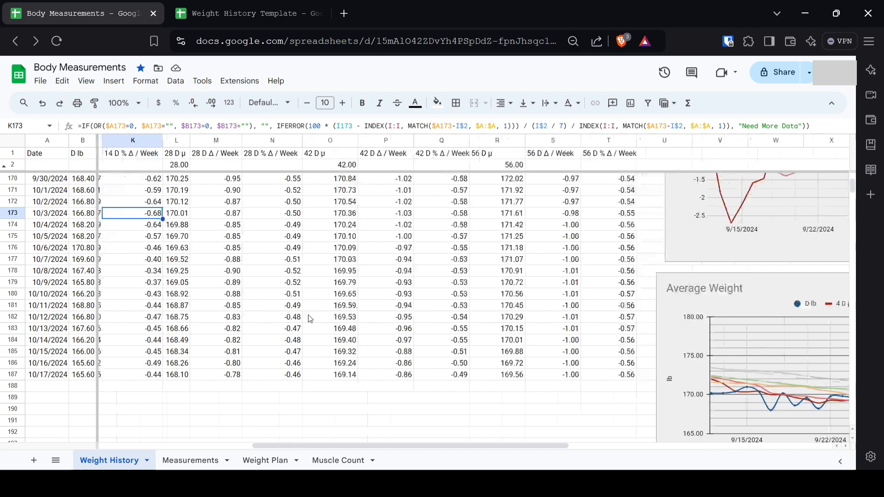
scroll(310, 319, up, 6)
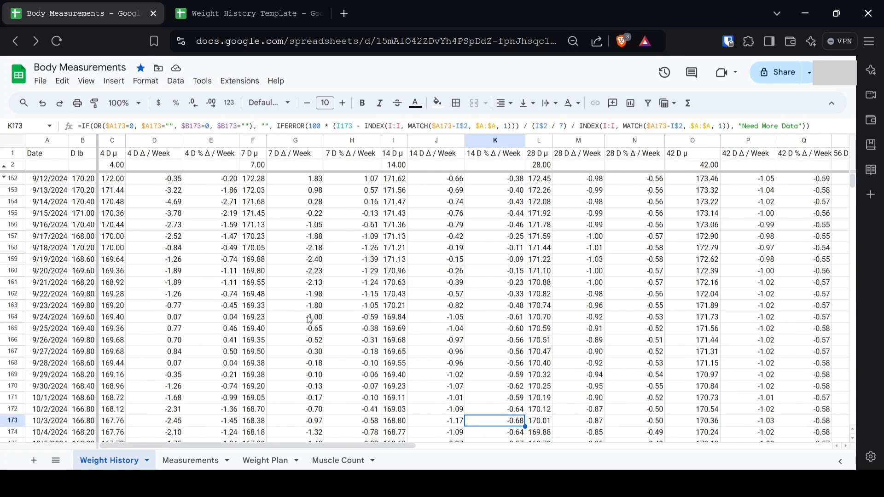
click(4, 178)
Step: Examine which weekly-change cells in the earliest entries read "Need More Data", comparing D3:E3 and G3 with the longer averaging periods
click(303, 286)
scroll(490, 267, right, 5)
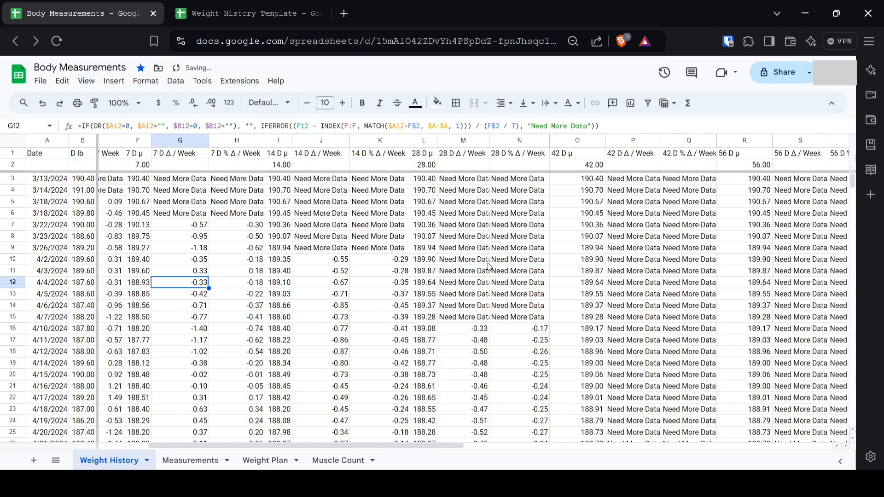
scroll(488, 268, left, 5)
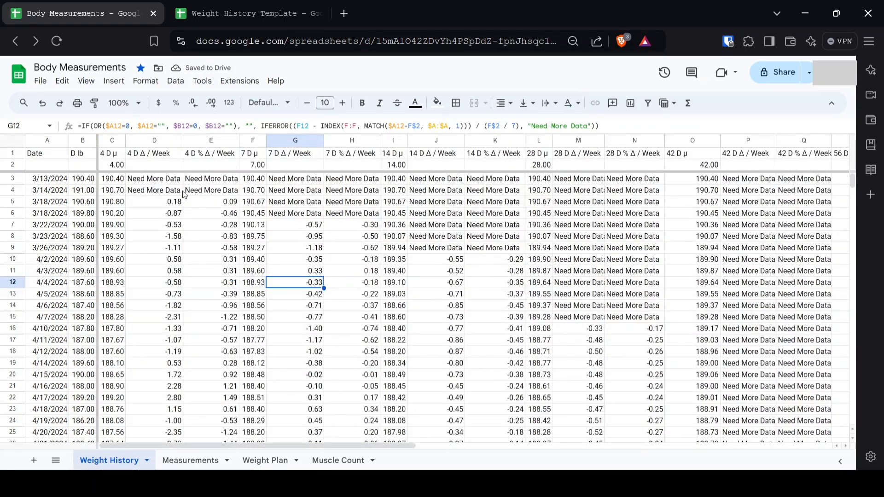
click(52, 181)
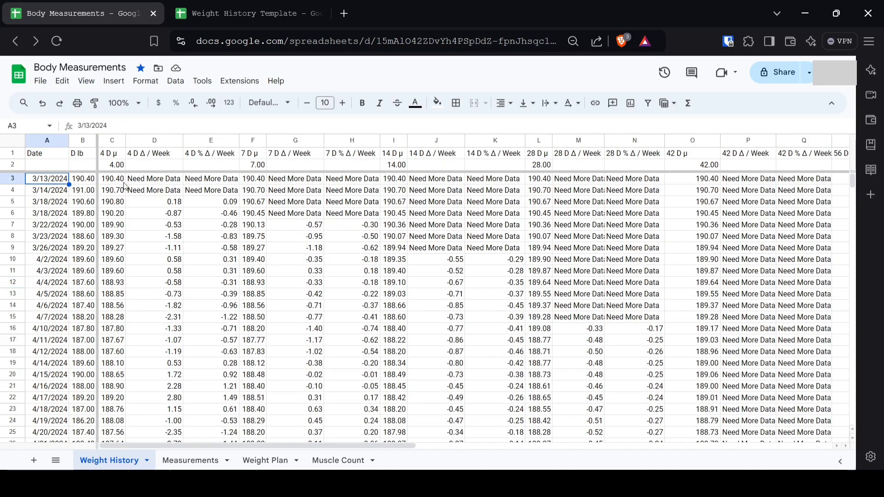
click(166, 182)
drag(216, 183, 232, 182)
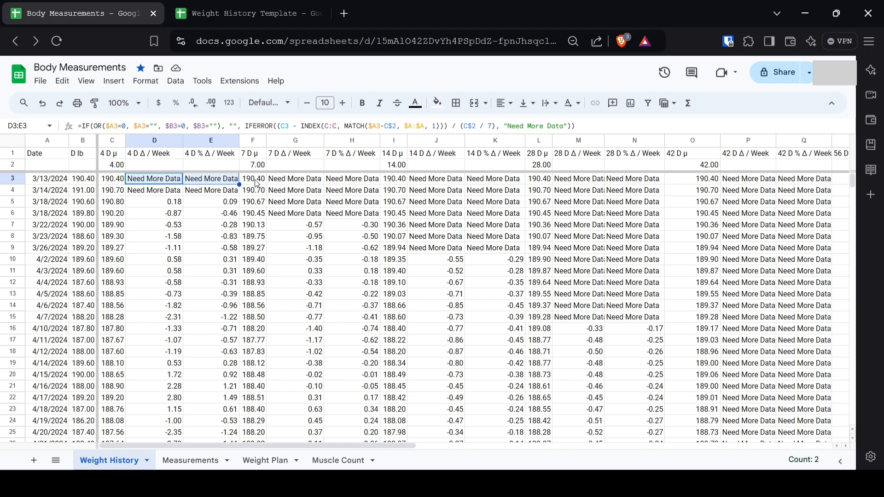
click(291, 182)
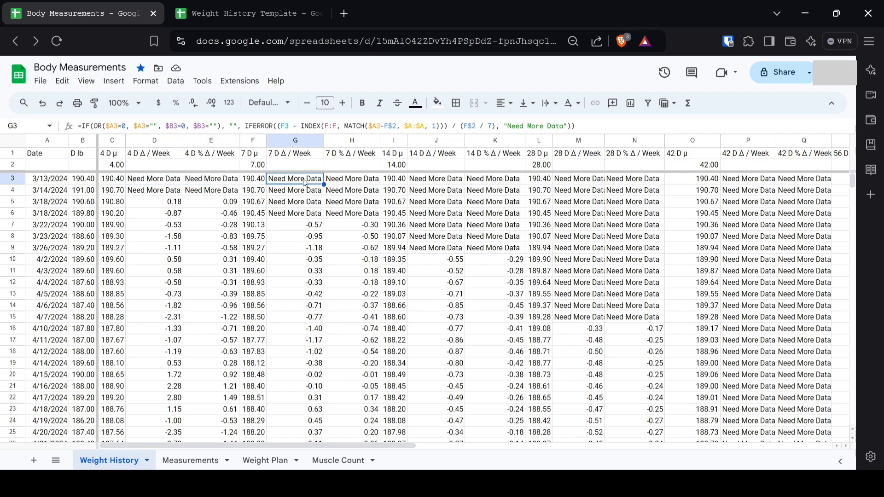
scroll(304, 176, down, 1)
scroll(429, 180, up, 1)
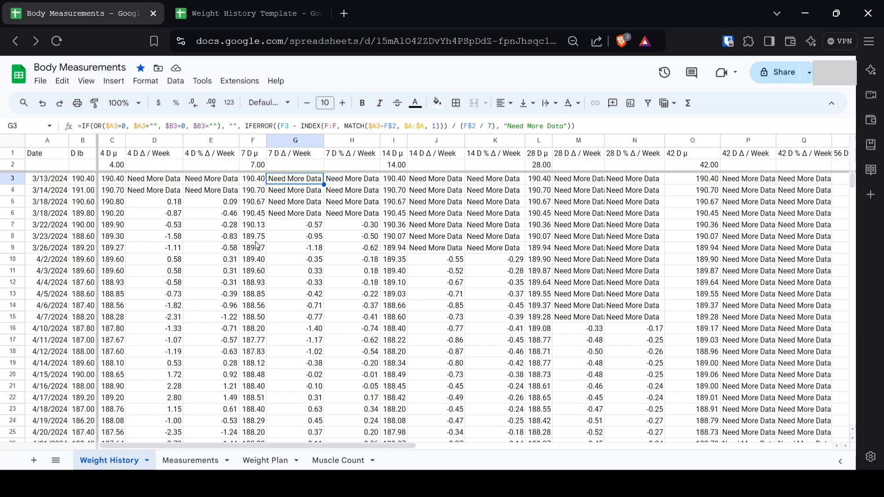
Step: Hide rows 3 to 151 again and switch to the Weight History Template spreadsheet
click(47, 109)
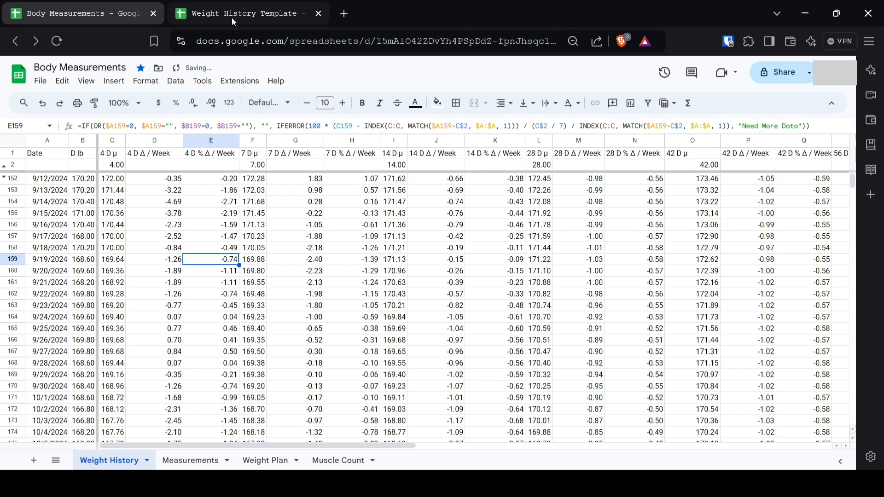
click(233, 21)
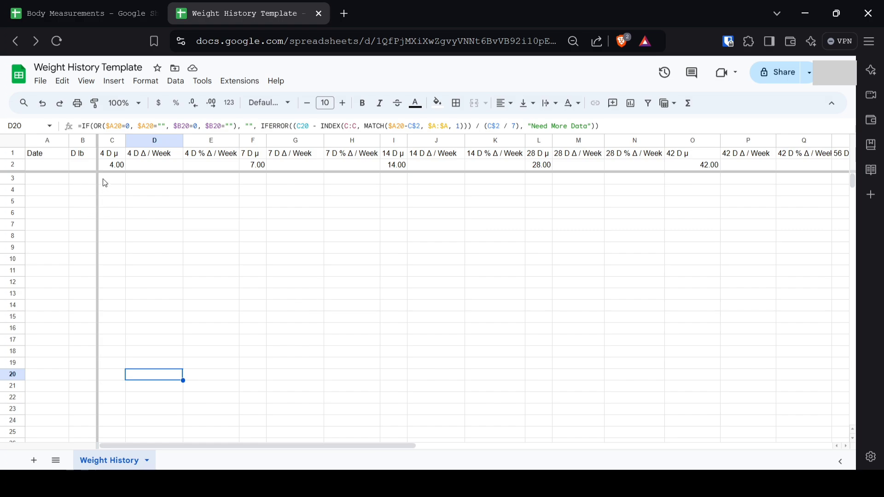
Step: Examine the blank template's entry rows, the 28-day average formula in L9 and the empty charts
scroll(268, 253, down, 5)
scroll(193, 315, up, 3)
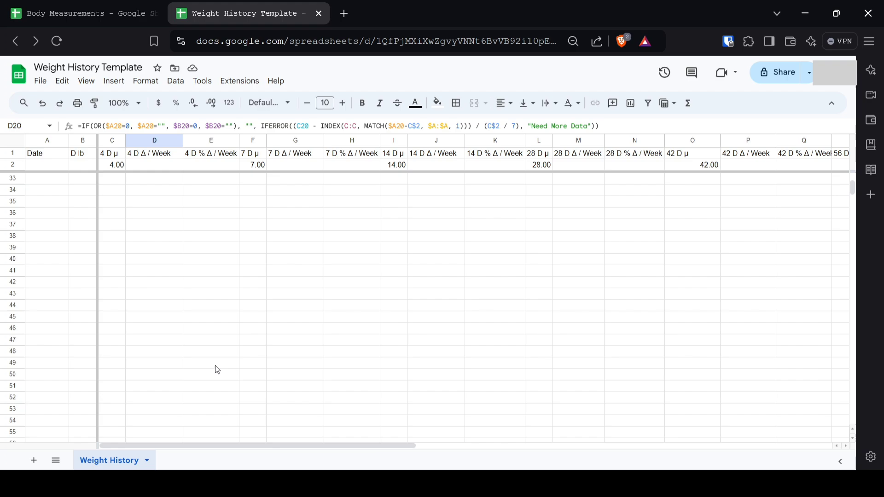
scroll(219, 368, up, 2)
click(537, 249)
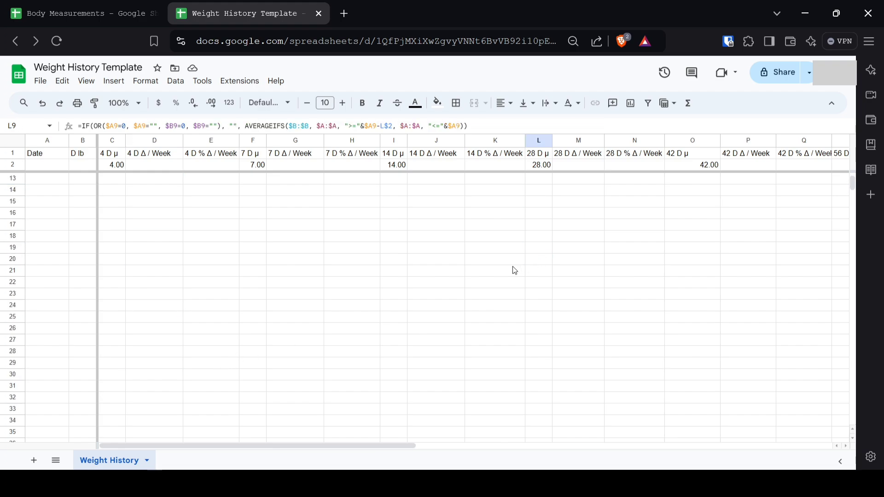
click(81, 180)
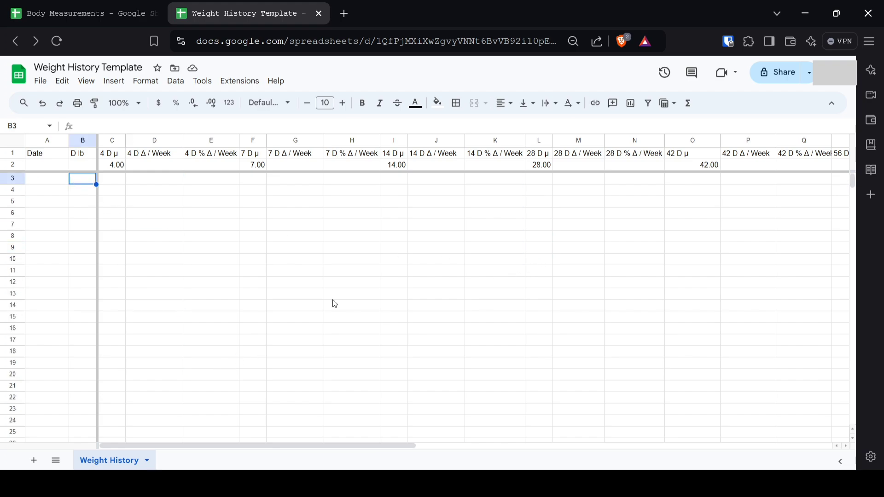
scroll(510, 359, right, 6)
scroll(513, 355, right, 3)
scroll(512, 355, down, 10)
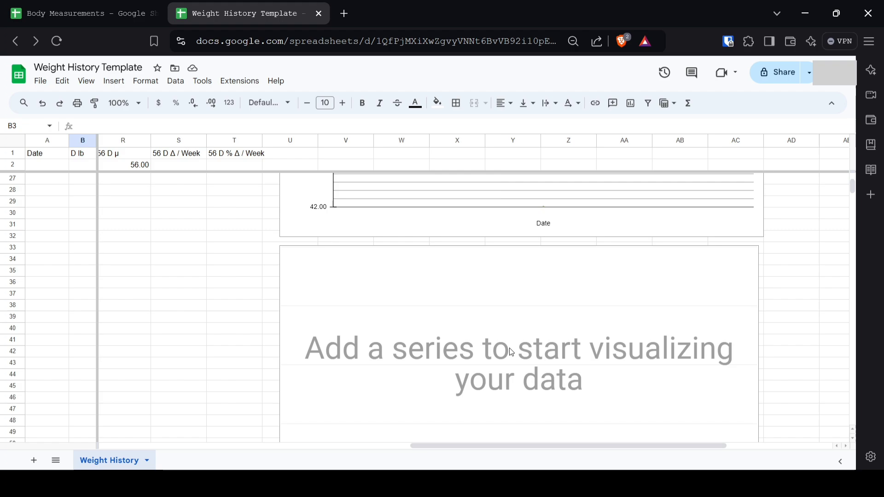
scroll(543, 327, up, 3)
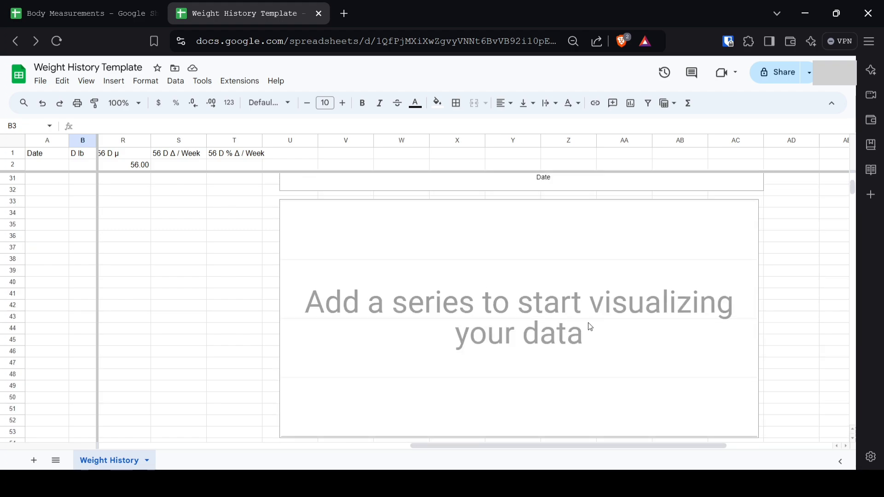
scroll(344, 352, up, 7)
Step: Enter the first weight record in row 3, with date 10/16/2024 in A3 and weight 180 in B3
scroll(345, 352, left, 8)
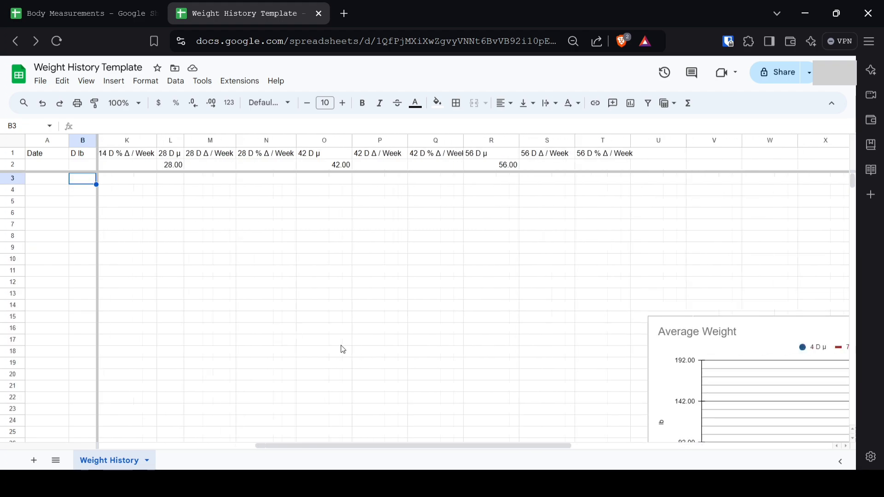
click(43, 181)
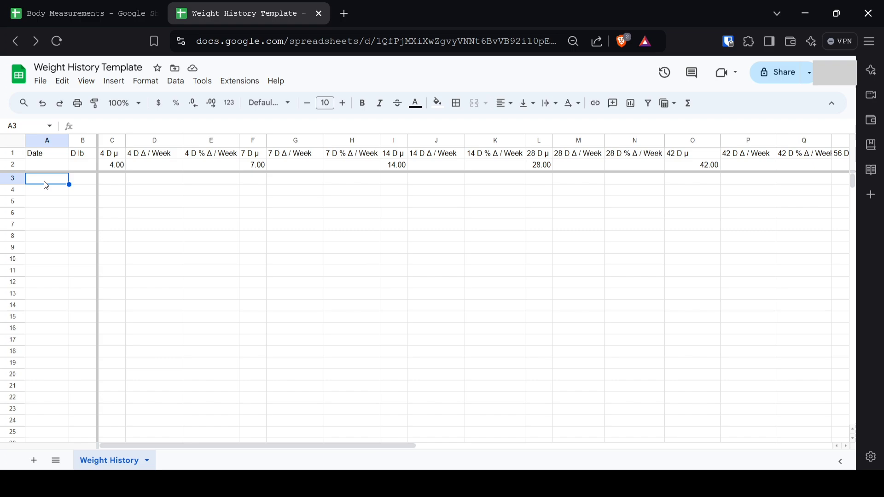
text(10)
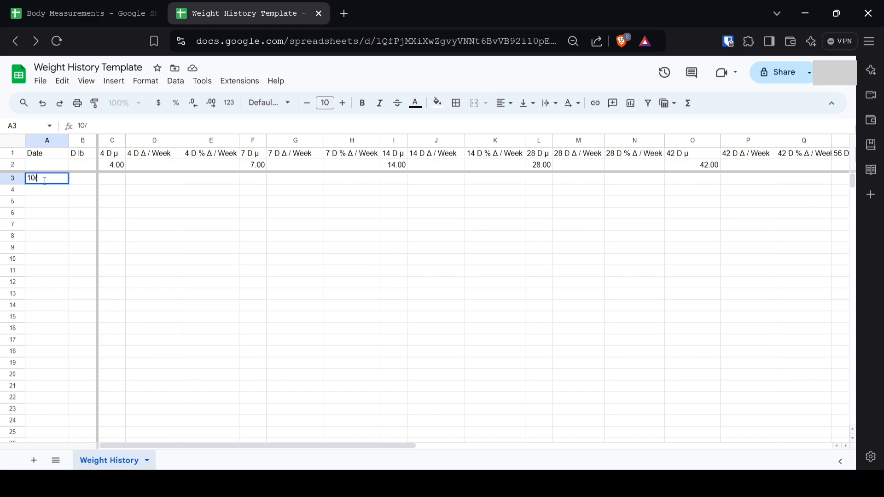
text(/16/2024)
key(Return)
click(45, 182)
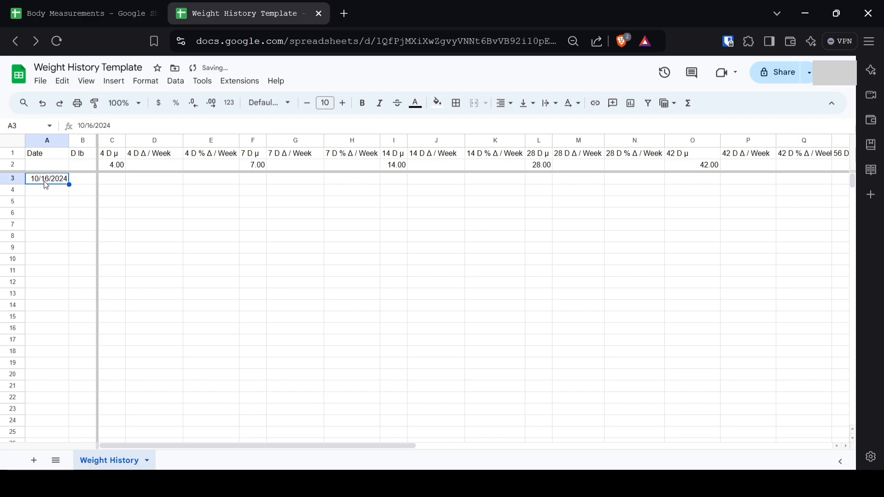
click(85, 182)
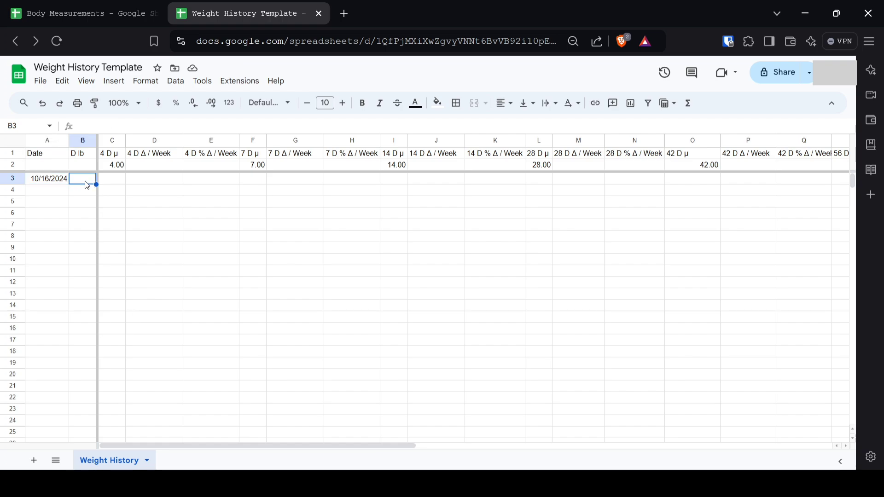
text(180)
key(Return)
Step: Point out the lb unit in the B1 heading by selecting it, leaving the heading text as it is
click(81, 153)
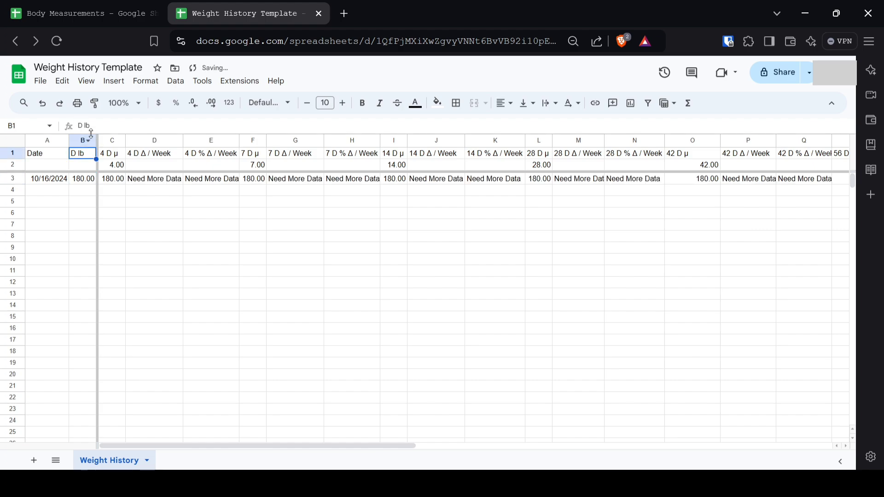
drag(84, 126, 96, 125)
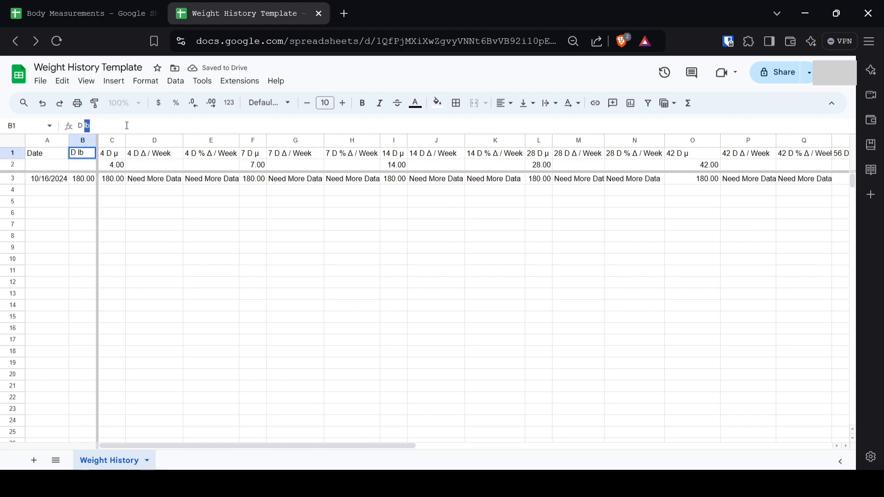
click(88, 191)
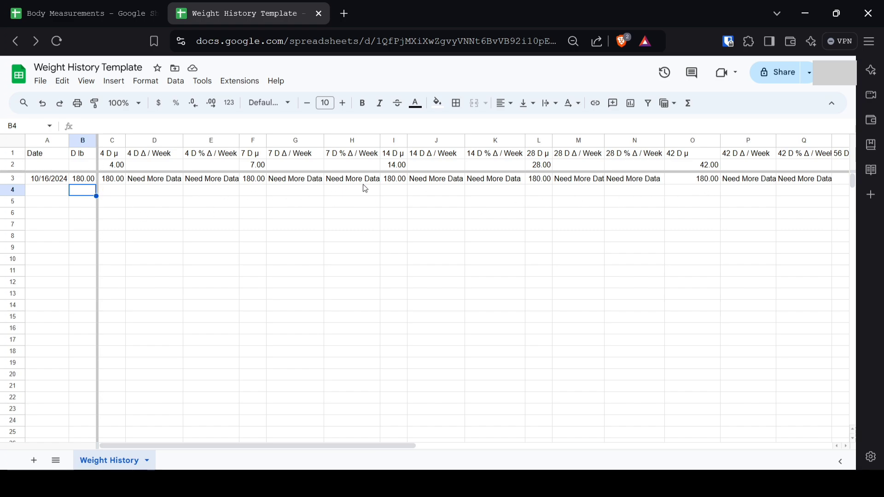
Step: Examine the moving averages and weekly changes in row 3 and the Average Weight chart for the first record
scroll(775, 195, right, 6)
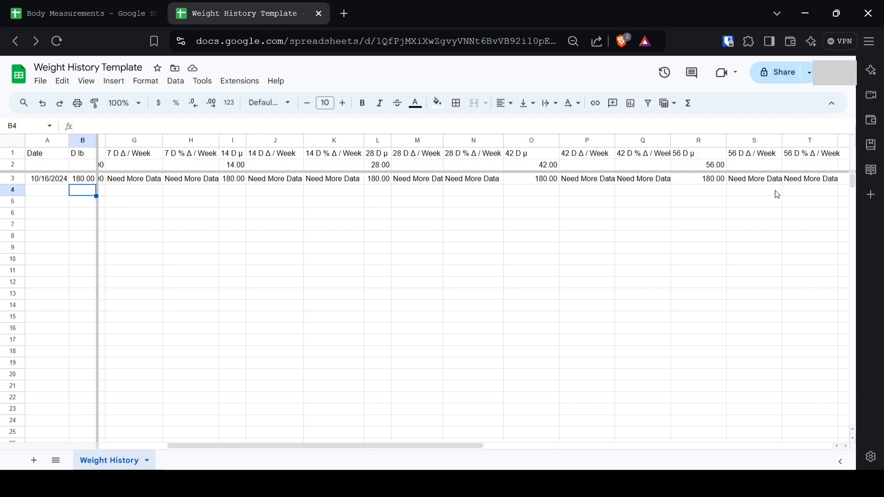
scroll(761, 194, left, 6)
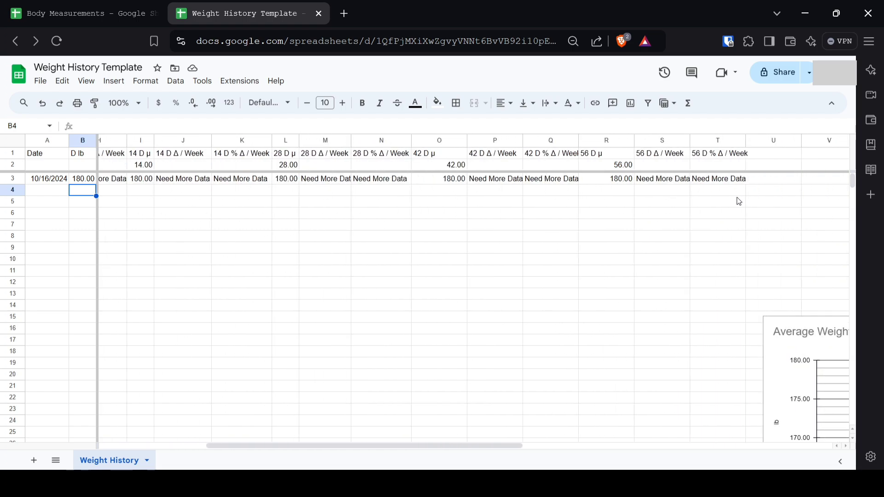
scroll(726, 202, right, 9)
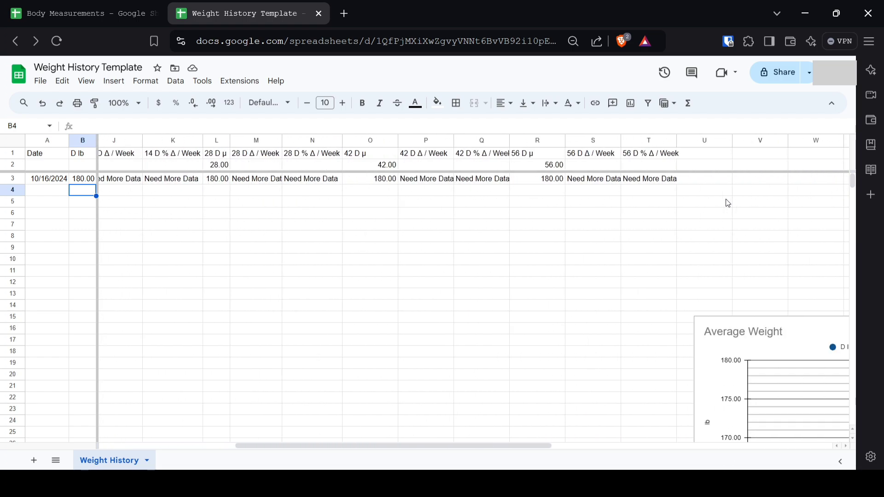
scroll(726, 202, down, 4)
scroll(728, 202, left, 10)
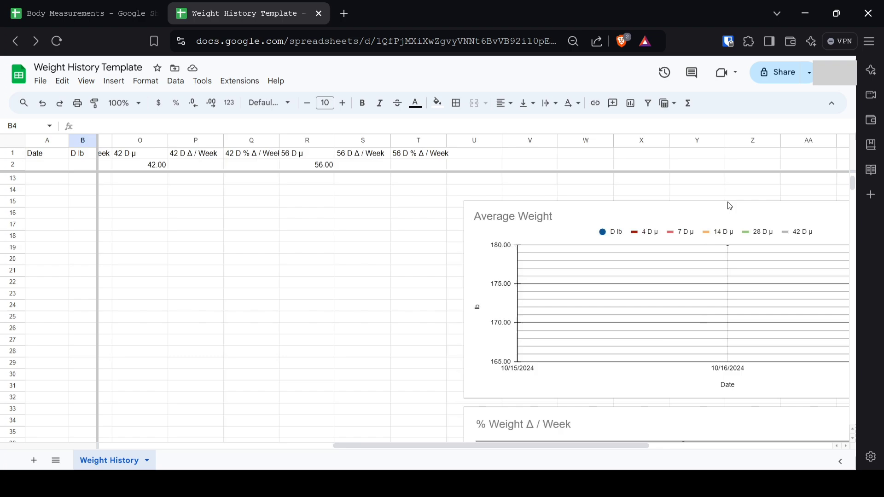
scroll(714, 203, up, 3)
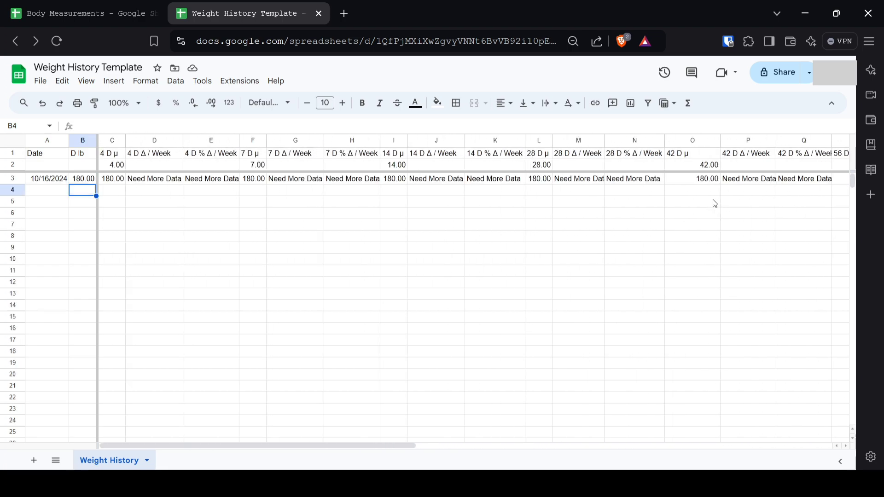
Step: Enter the second weight record in row 4, with date 10/17/2024 in A4 and weight 179.6 in B4
click(35, 186)
text(10)
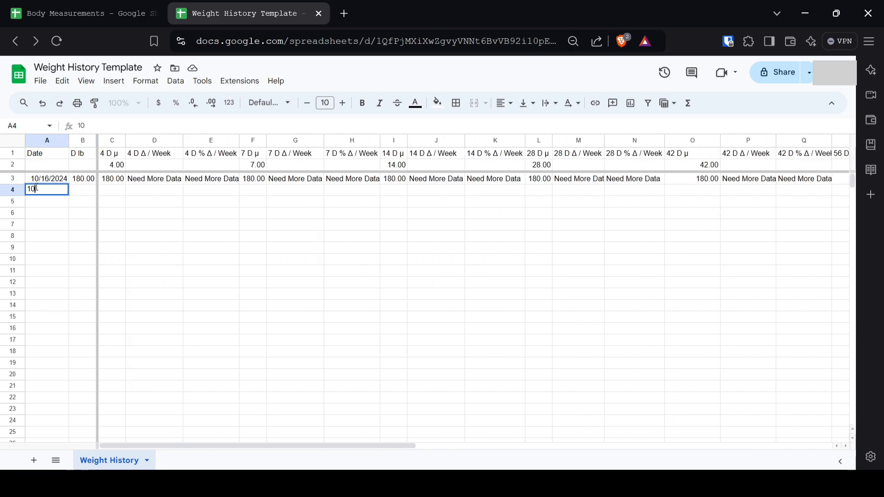
text(/17/2024)
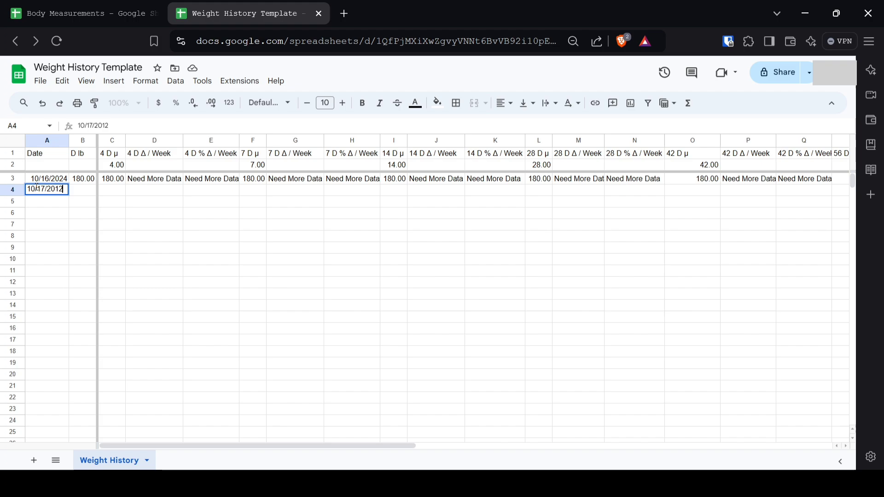
key(Return)
click(88, 193)
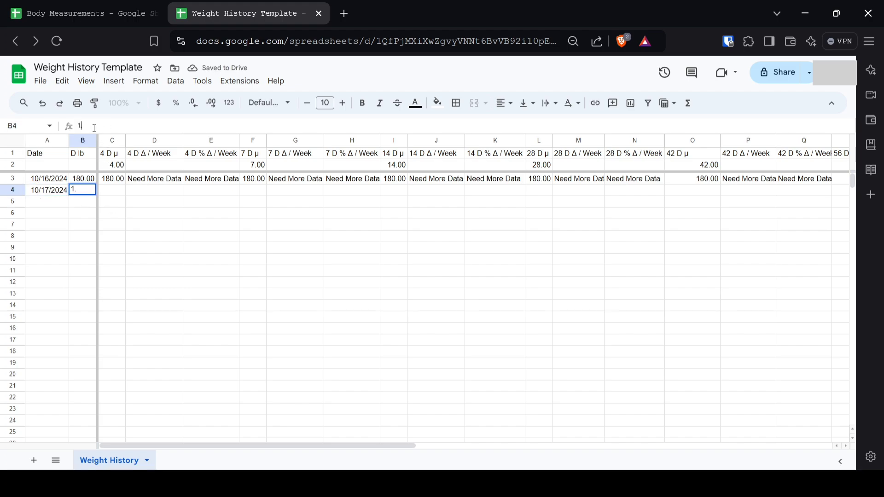
text(1798)
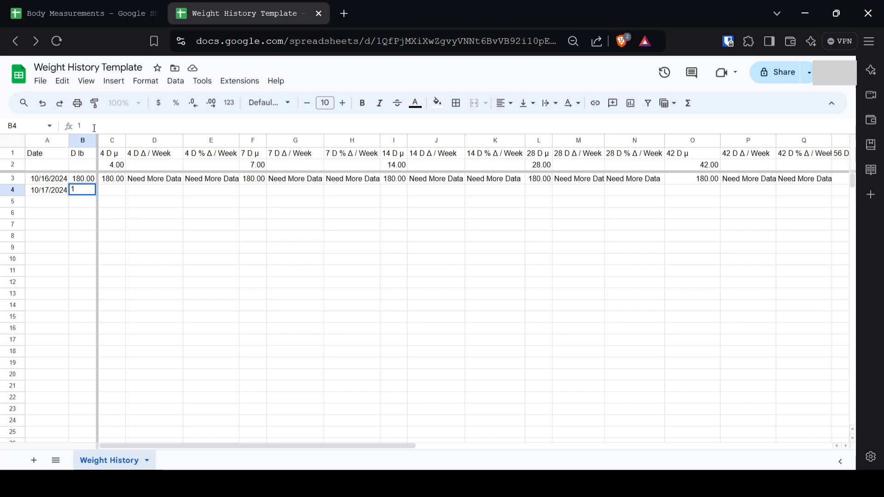
text(.6)
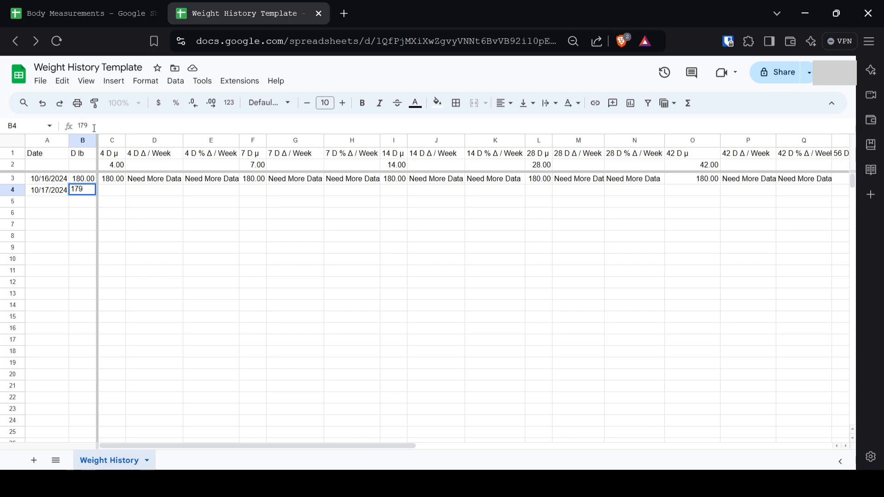
key(Return)
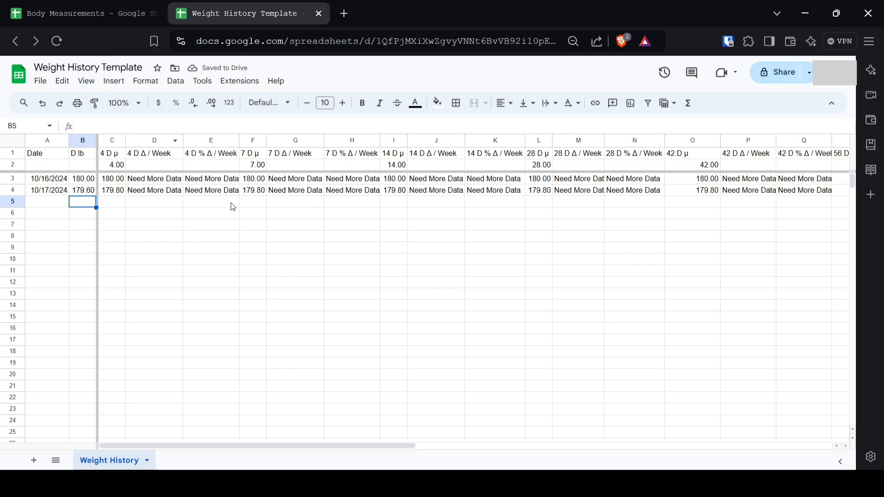
Step: Extend the date and weight series from A3:B4 down to row 12
scroll(698, 218, right, 10)
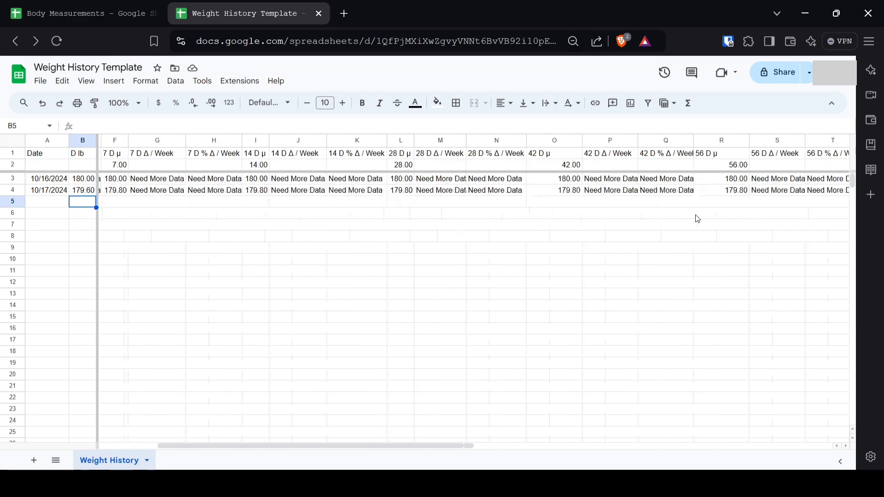
scroll(736, 329, down, 3)
scroll(736, 330, left, 4)
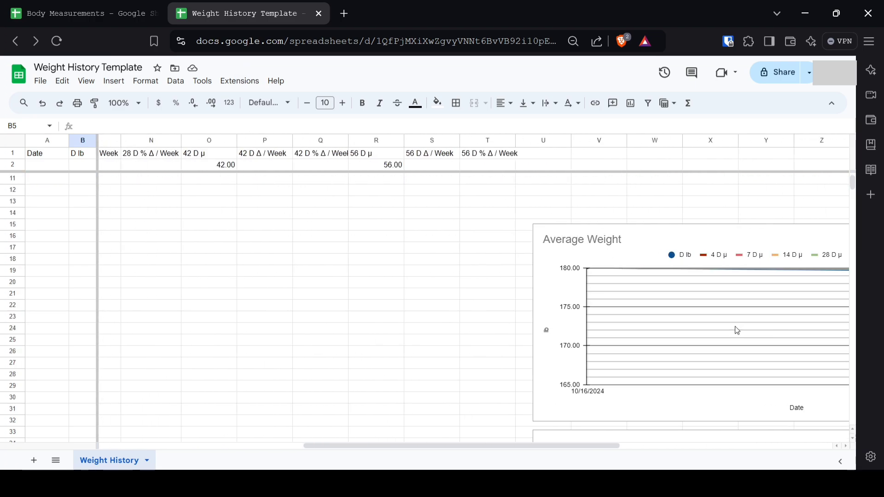
scroll(173, 299, left, 6)
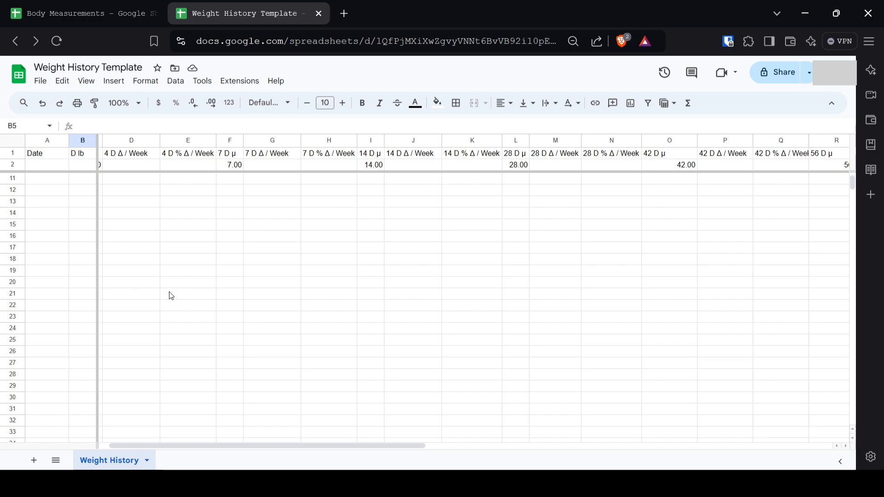
scroll(168, 295, up, 3)
click(51, 194)
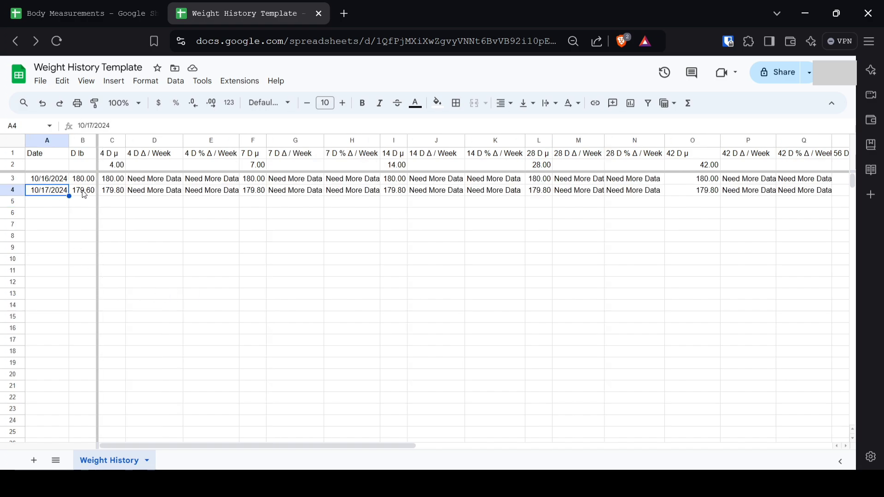
drag(43, 182, 84, 282)
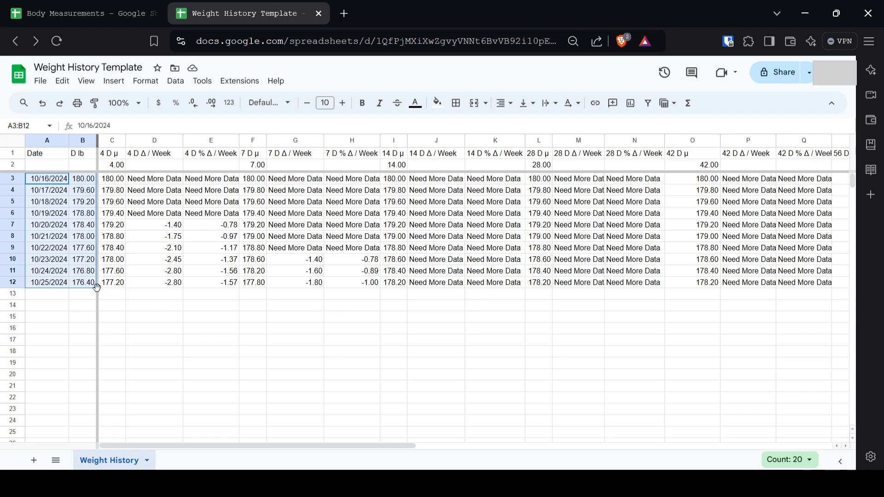
Step: Continue the date and weight series from A11:B12 down to row 62
drag(96, 287, 99, 320)
click(89, 288)
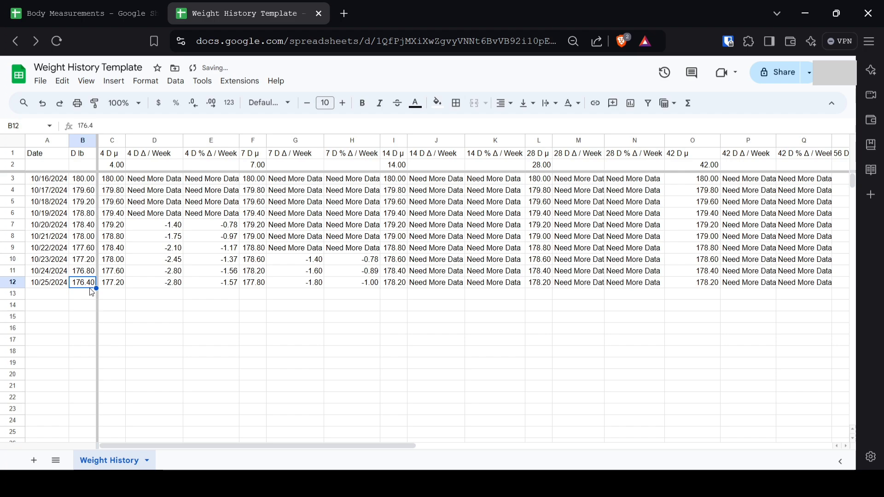
click(56, 276)
shift+click(90, 285)
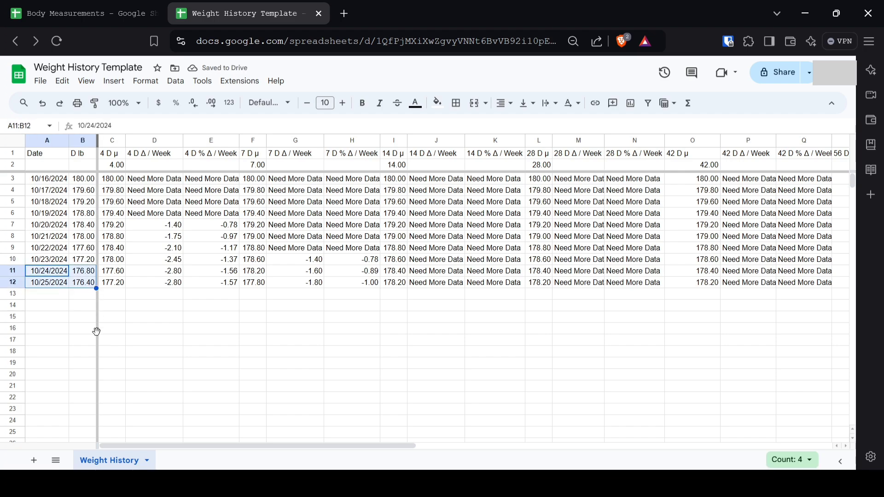
drag(95, 289, 93, 442)
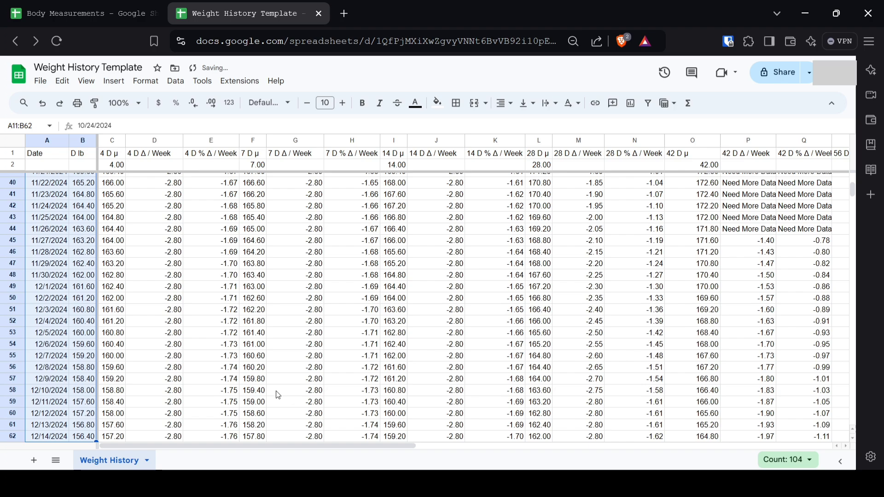
Step: Examine the moving averages and weekly changes across rows 3 to 62, including the 4-day weekly change formula in D62
scroll(278, 393, up, 11)
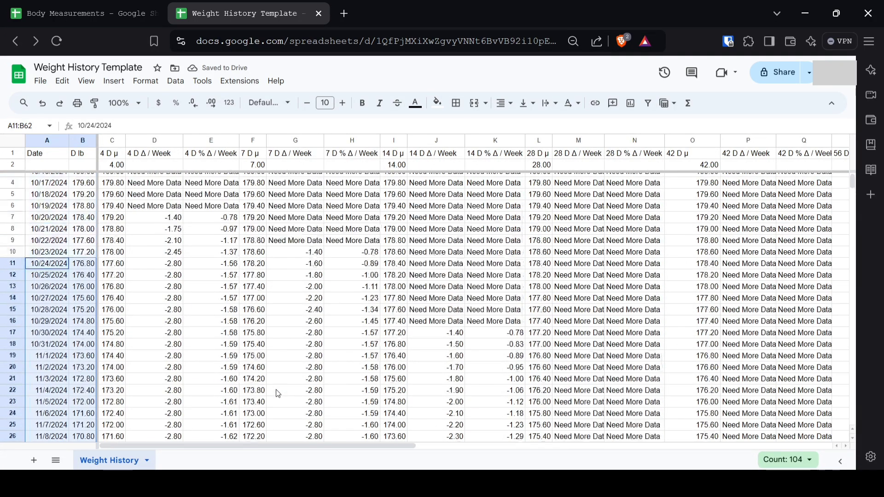
scroll(278, 394, down, 12)
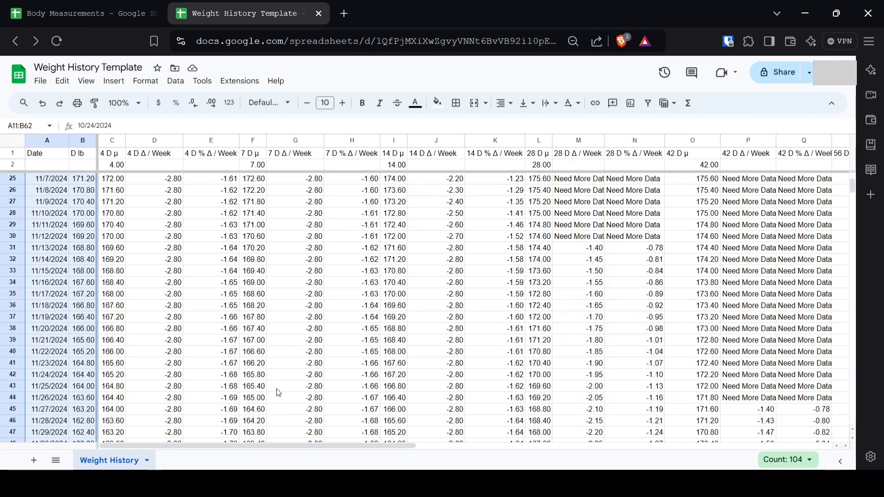
scroll(278, 394, right, 3)
scroll(278, 393, right, 2)
scroll(278, 394, left, 5)
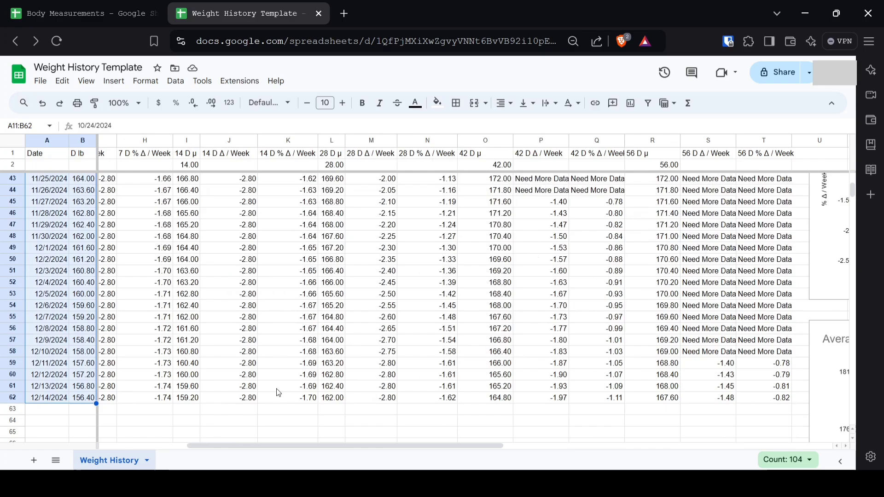
scroll(278, 393, left, 1)
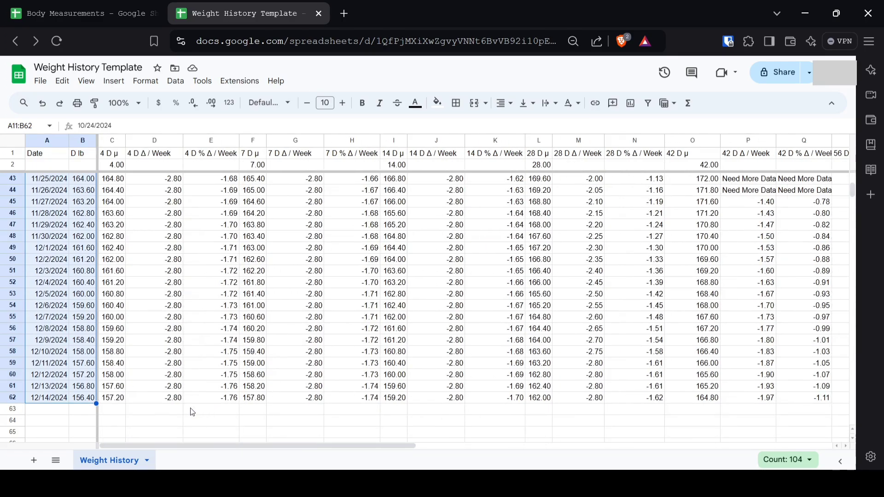
click(161, 400)
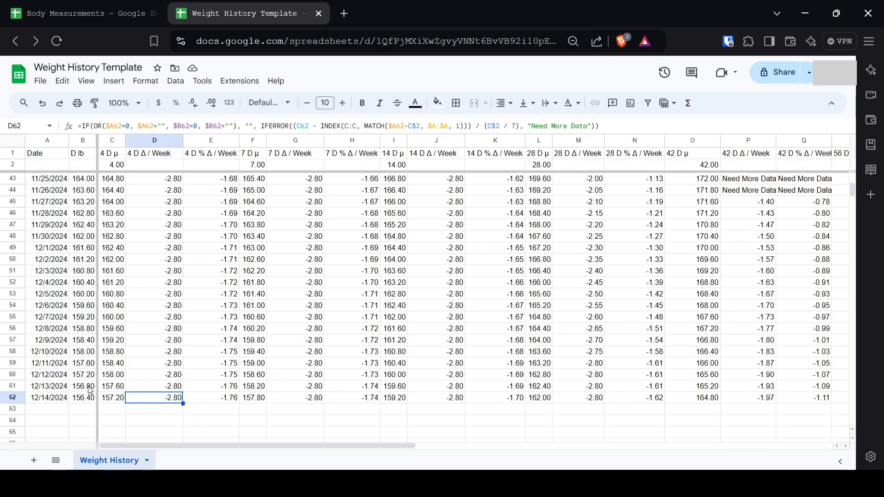
scroll(81, 354, up, 4)
scroll(81, 355, up, 2)
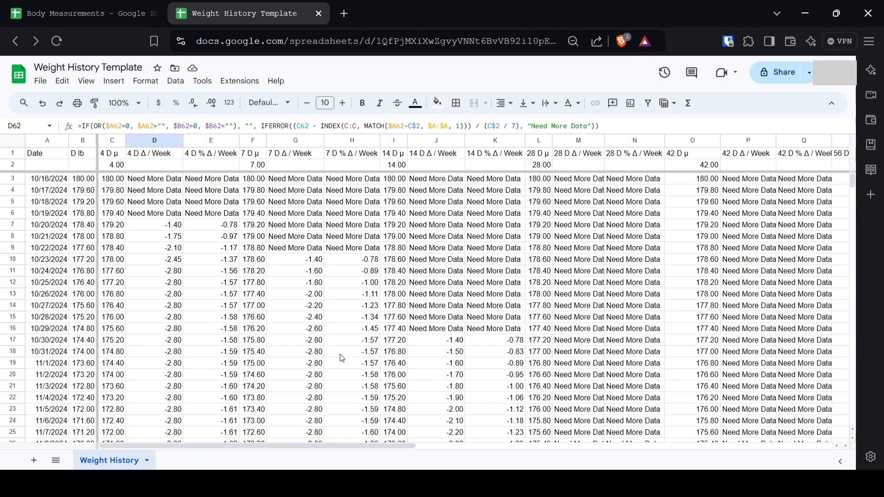
scroll(340, 359, down, 10)
scroll(322, 361, right, 4)
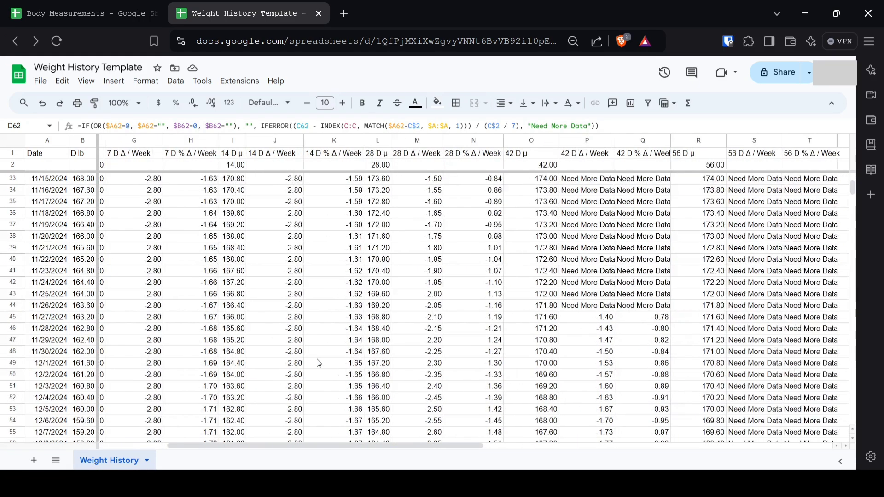
scroll(319, 363, left, 4)
scroll(118, 328, up, 2)
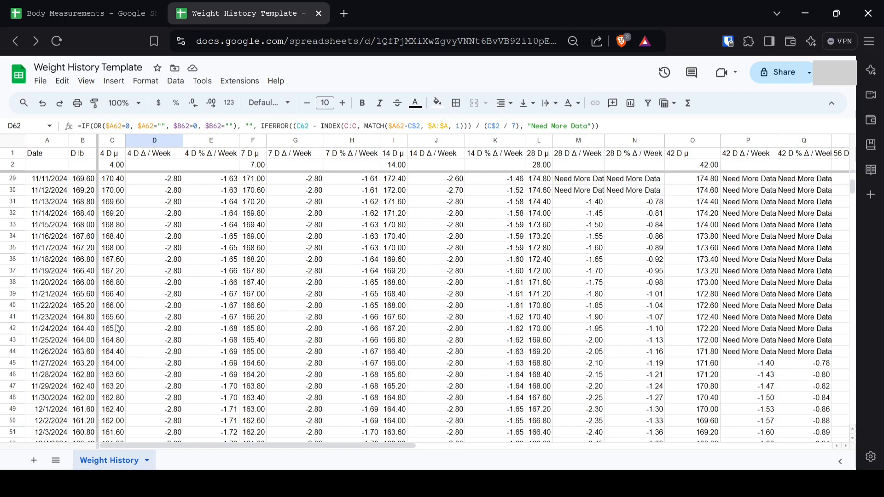
Step: Examine the Average Weight and % Weight Δ / Week charts for the extended data
scroll(118, 328, down, 4)
drag(390, 446, 715, 419)
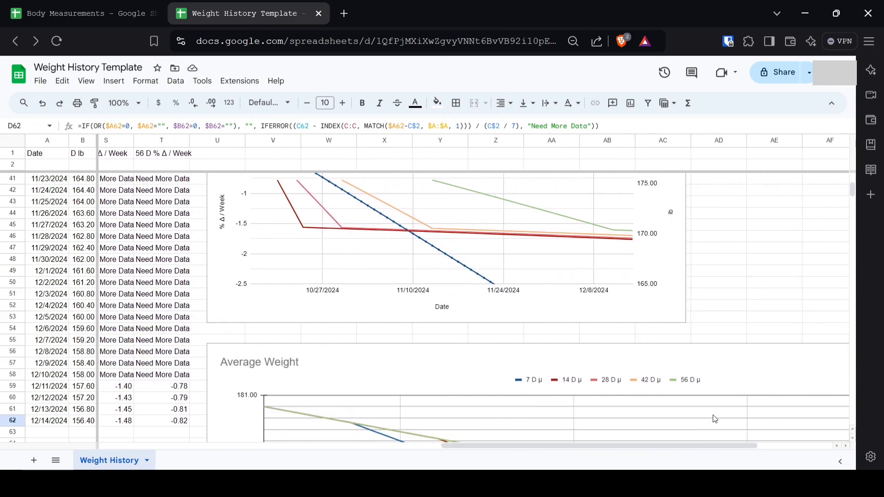
scroll(715, 419, up, 11)
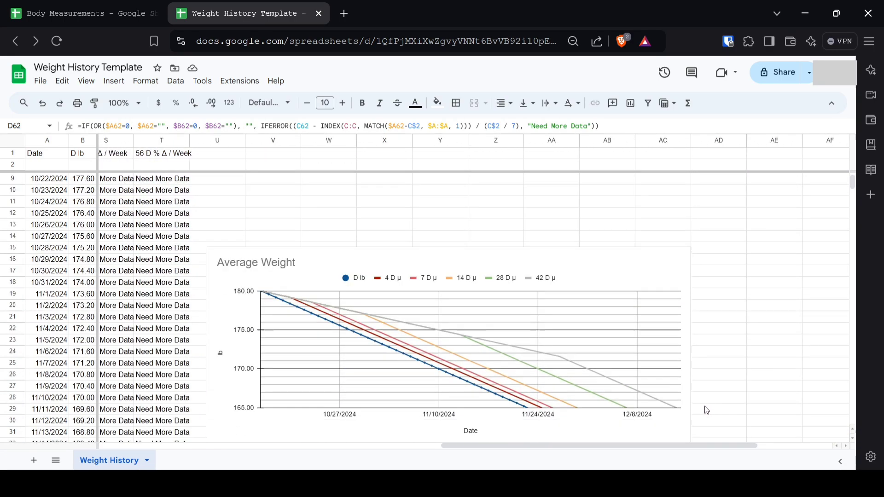
scroll(704, 406, down, 2)
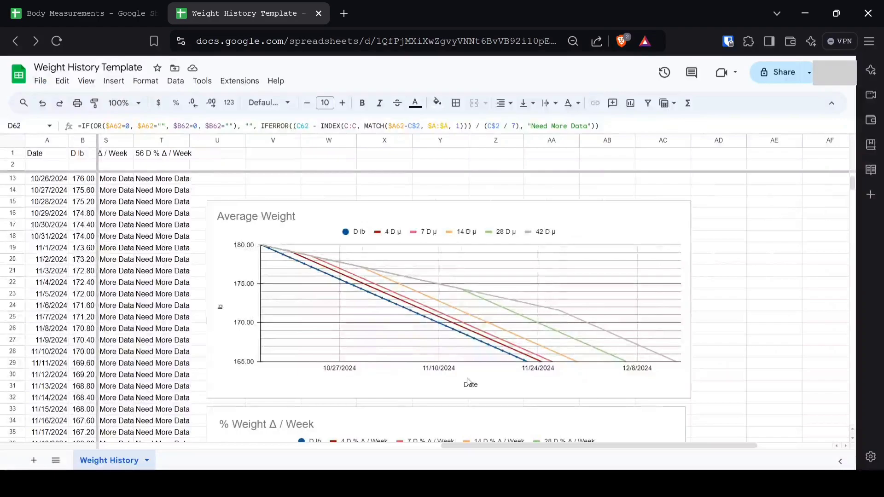
click(238, 311)
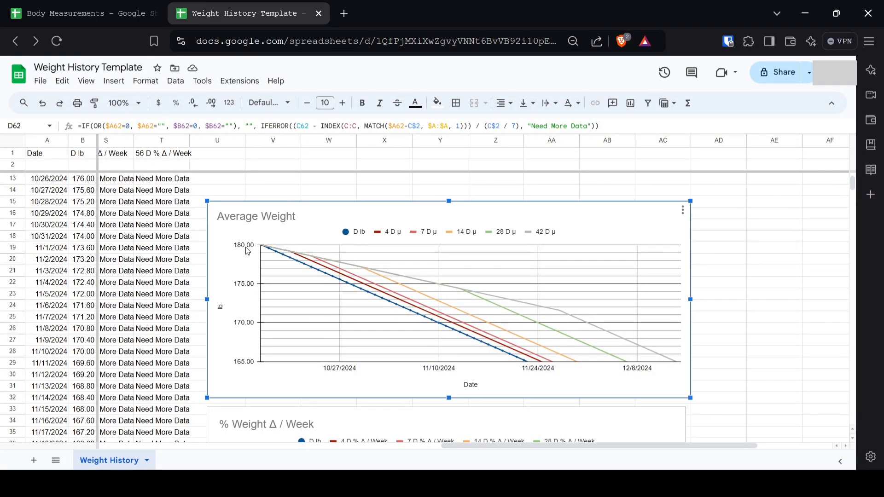
scroll(249, 252, down, 10)
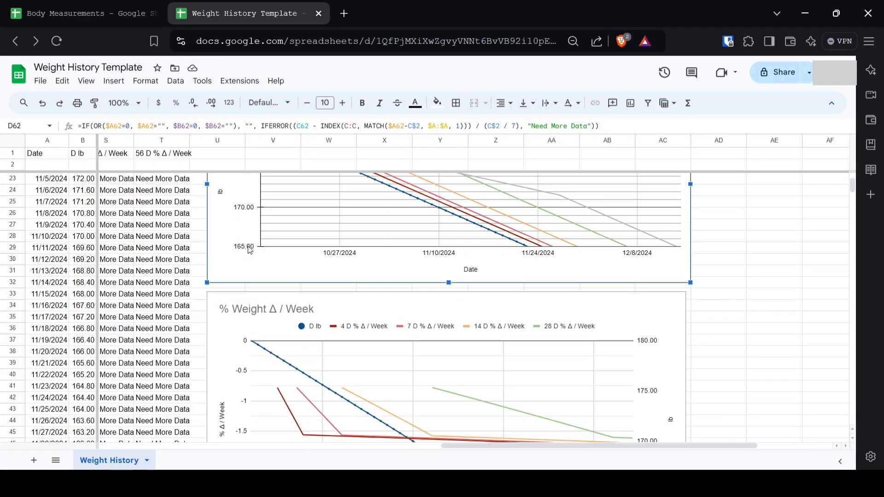
scroll(337, 308, down, 3)
scroll(336, 308, up, 3)
Step: Review the averages and weekly changes in the last filled rows, and check the 7-day change formula in empty row 63
scroll(336, 309, left, 9)
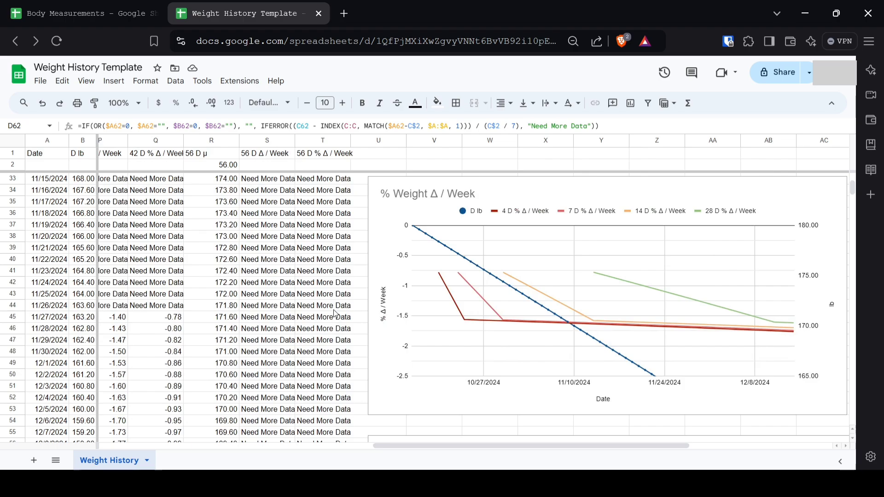
scroll(335, 314, left, 8)
scroll(308, 307, down, 3)
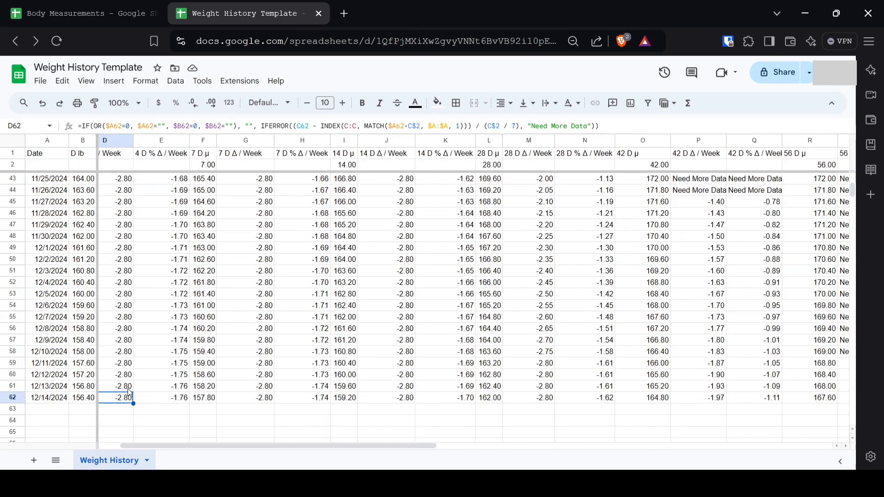
scroll(129, 390, left, 1)
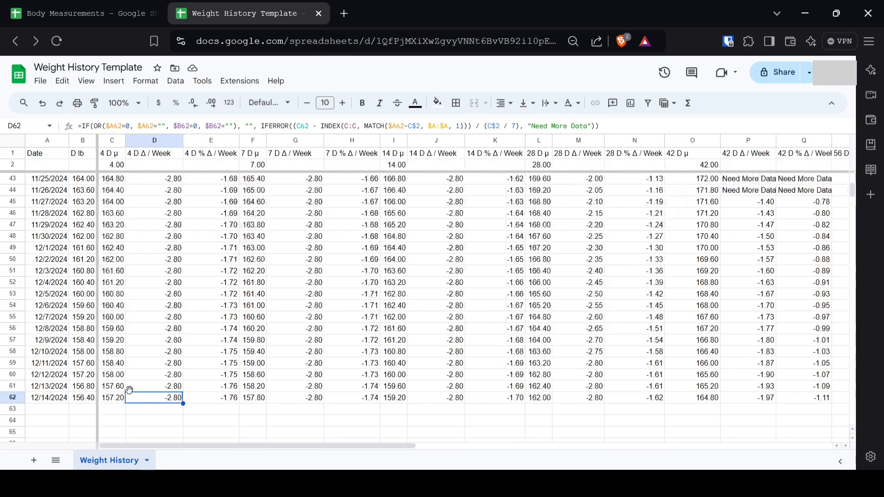
click(271, 413)
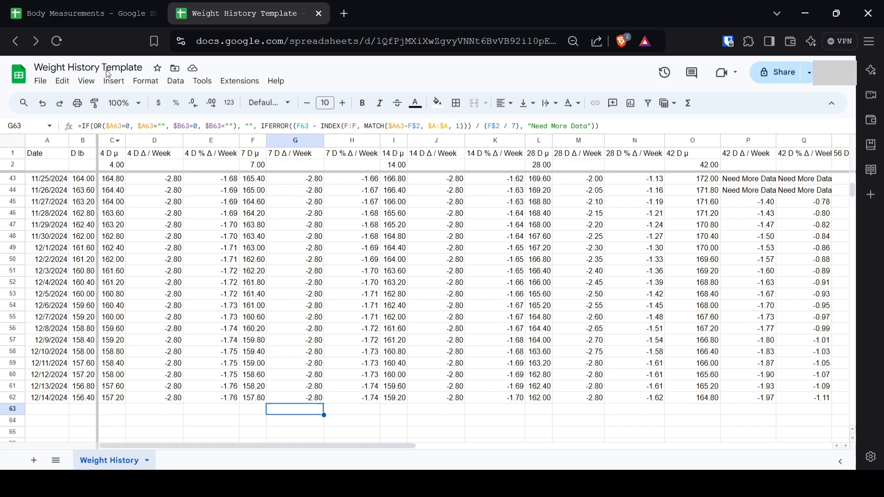
Step: Switch to the Body Measurements spreadsheet and inspect the 28-day percentage weekly change for 10/17/2024 in N187
click(98, 15)
scroll(197, 316, down, 7)
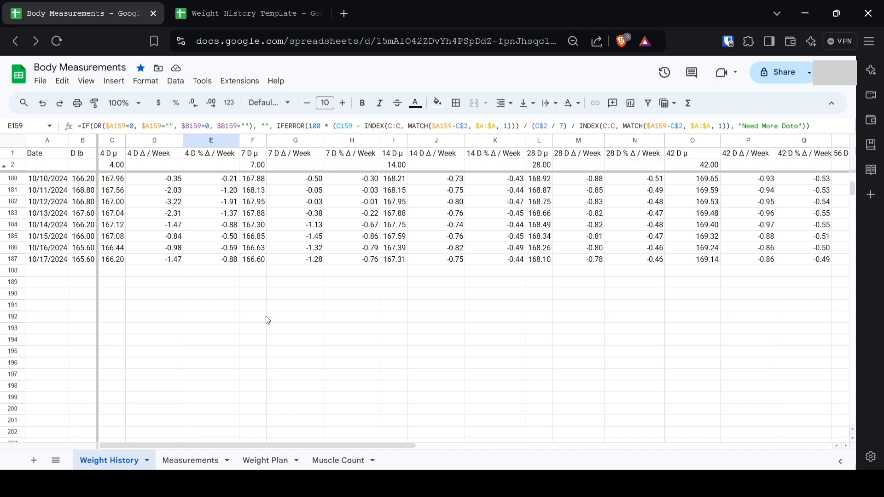
scroll(480, 260, right, 4)
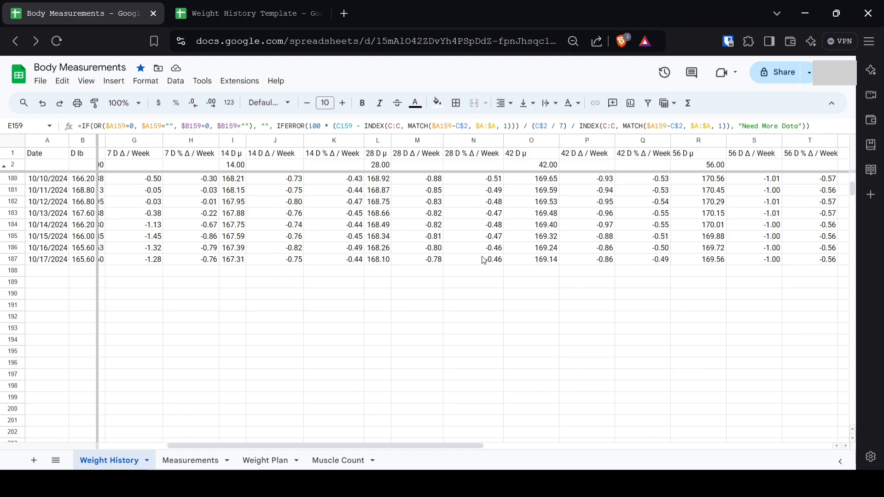
scroll(483, 260, right, 3)
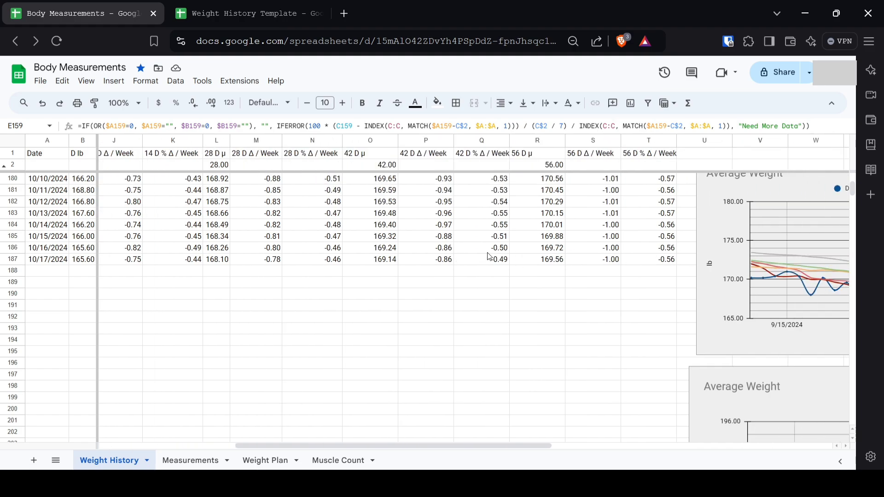
click(326, 261)
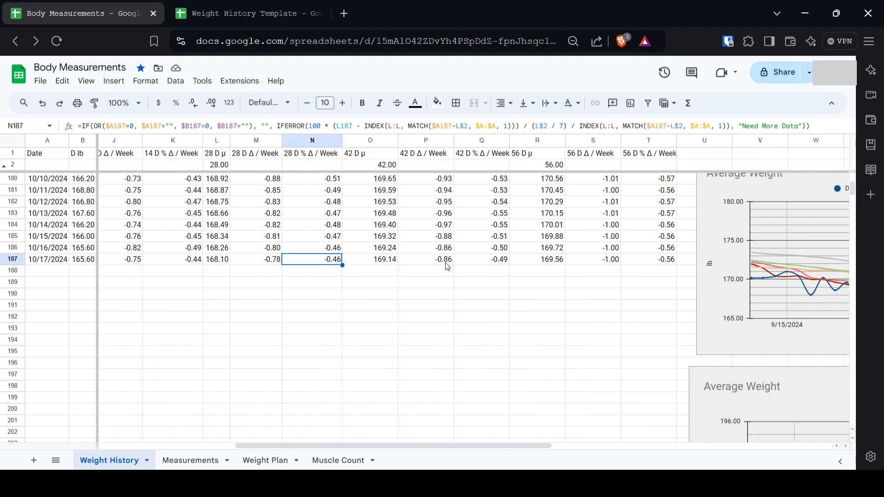
Step: Inspect the 42-day and 56-day percentage weekly changes for 10/17/2024 in Q187 and T187, and compare them with the September and October rows
click(486, 263)
click(644, 267)
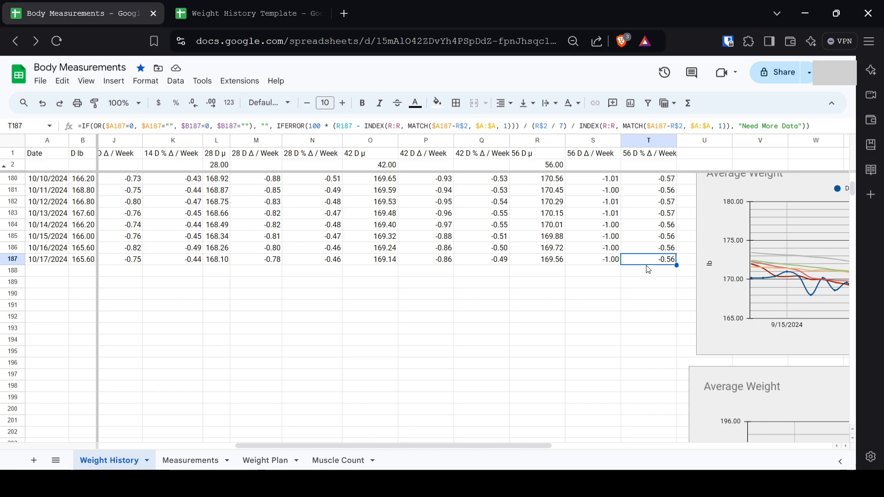
scroll(647, 269, left, 3)
scroll(658, 267, up, 3)
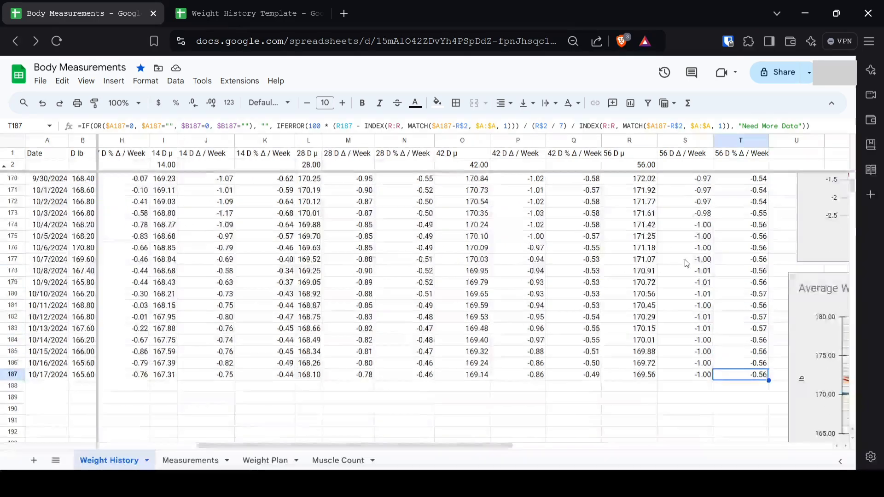
scroll(686, 263, up, 5)
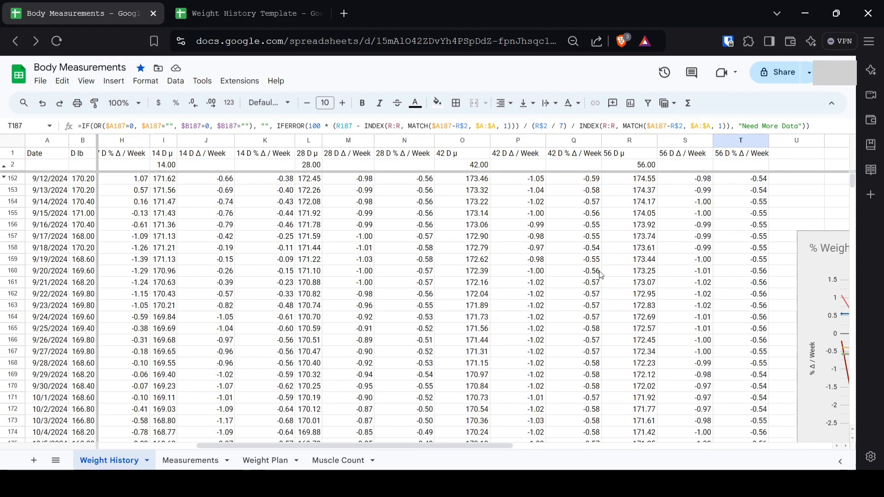
scroll(575, 272, right, 4)
scroll(551, 269, down, 3)
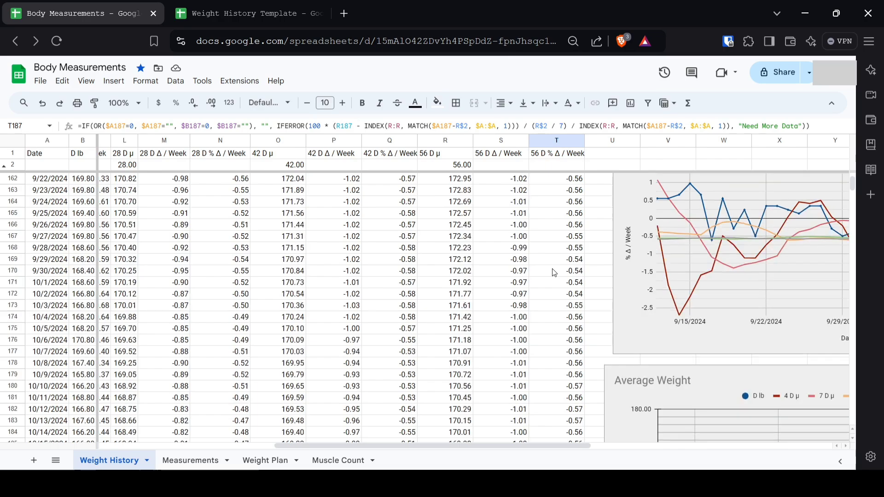
scroll(554, 273, down, 3)
scroll(554, 272, down, 1)
scroll(552, 272, left, 1)
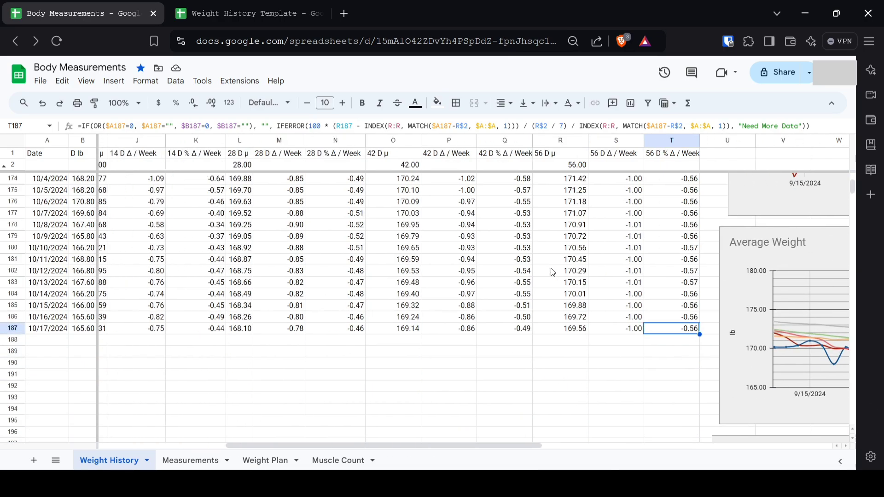
Step: Review the averages and weekly changes from the 4-day through the 56-day columns for the latest October rows
scroll(551, 268, left, 5)
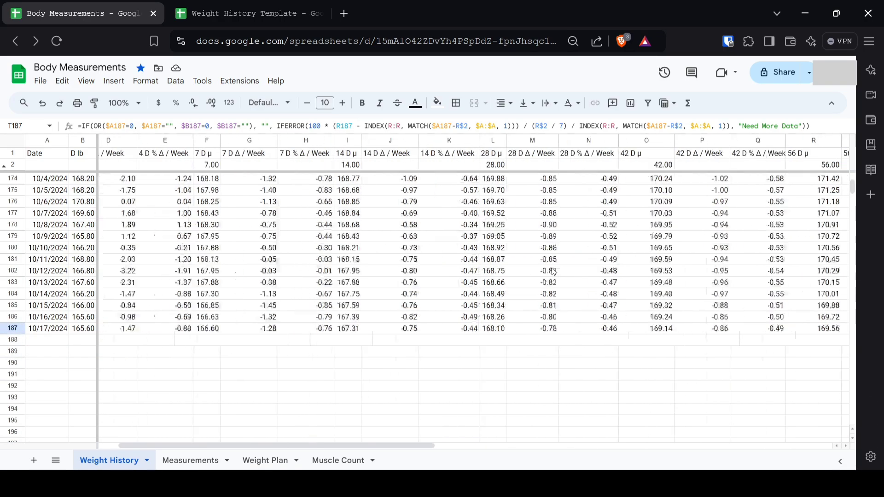
scroll(554, 271, left, 1)
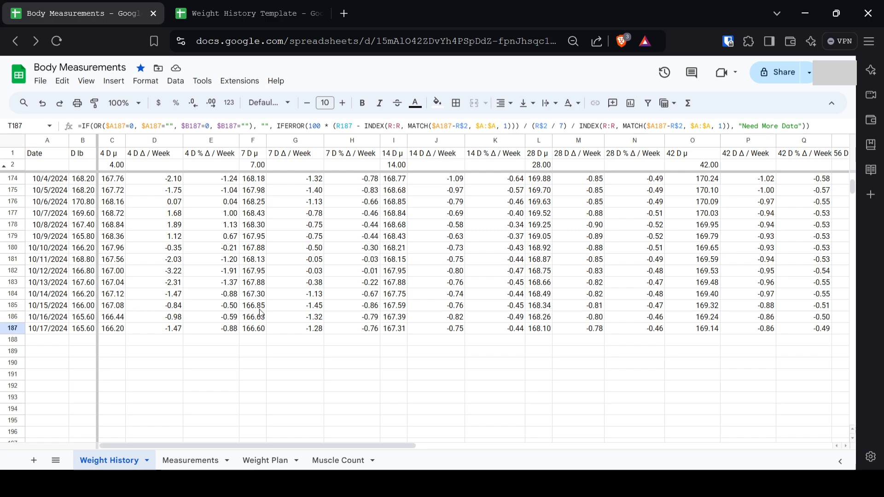
scroll(261, 313, down, 2)
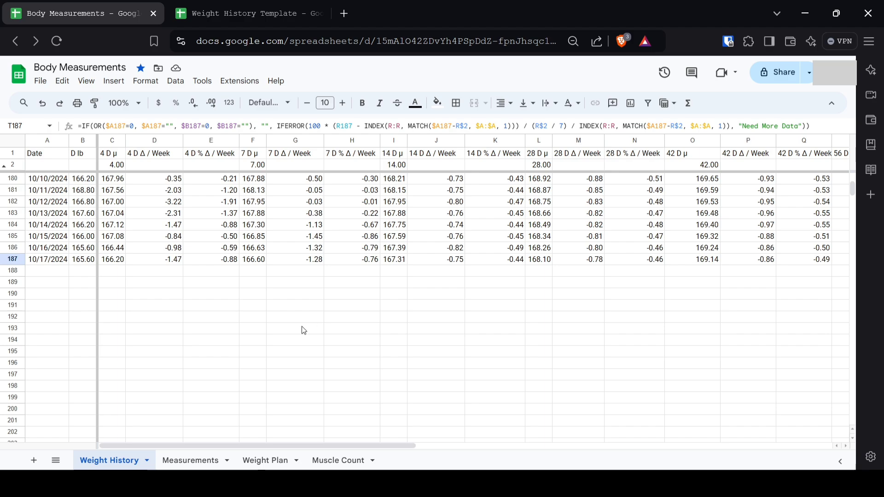
scroll(286, 308, right, 6)
scroll(286, 305, left, 4)
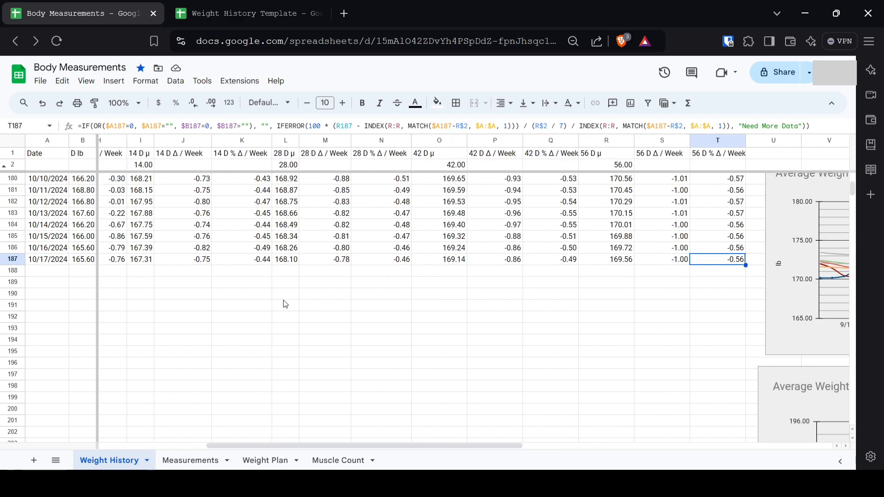
scroll(286, 304, left, 2)
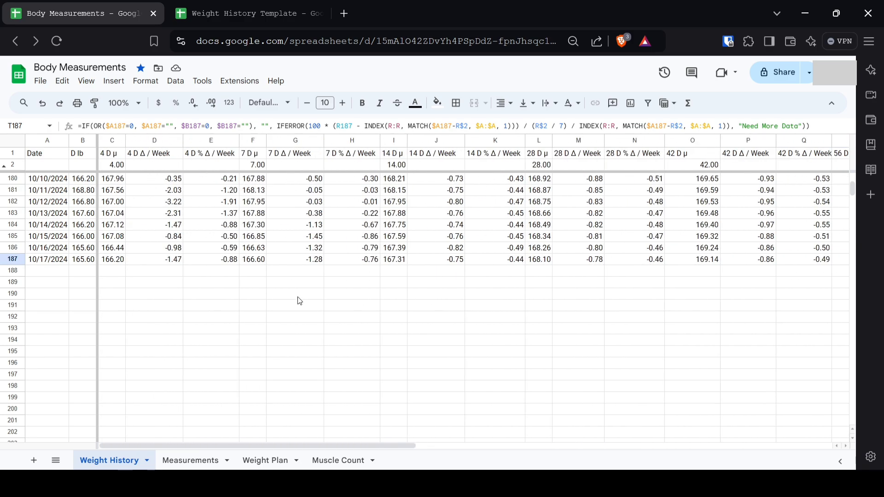
Step: Check the last sample rows in the Weight History Template, and compare the 7-, 14- and 28-day averages for 10/16/2024 in Body Measurements
key(ctrl+Tab)
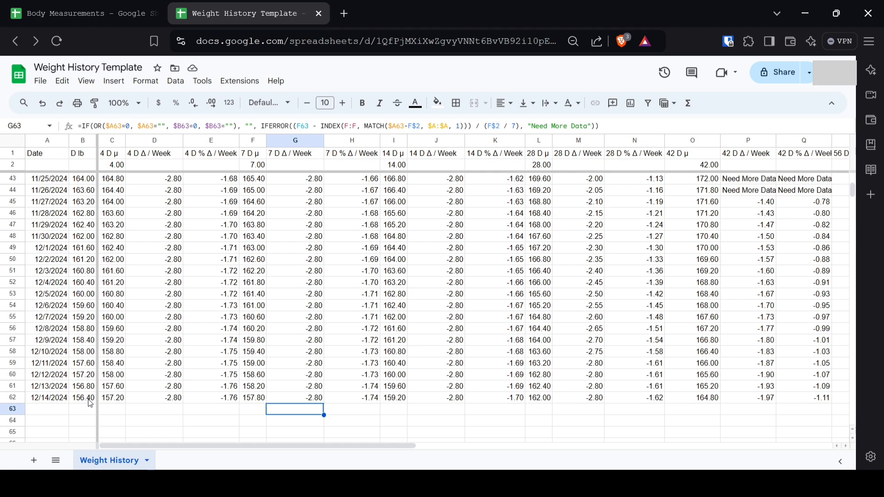
click(130, 18)
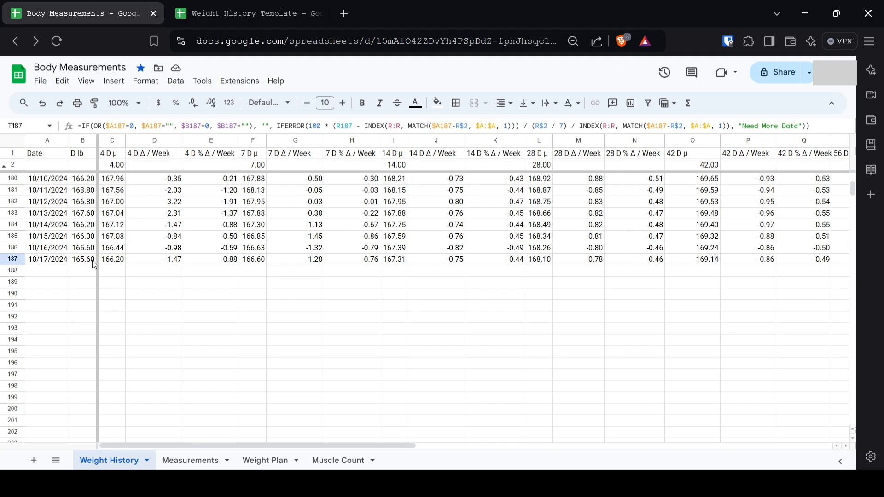
click(401, 249)
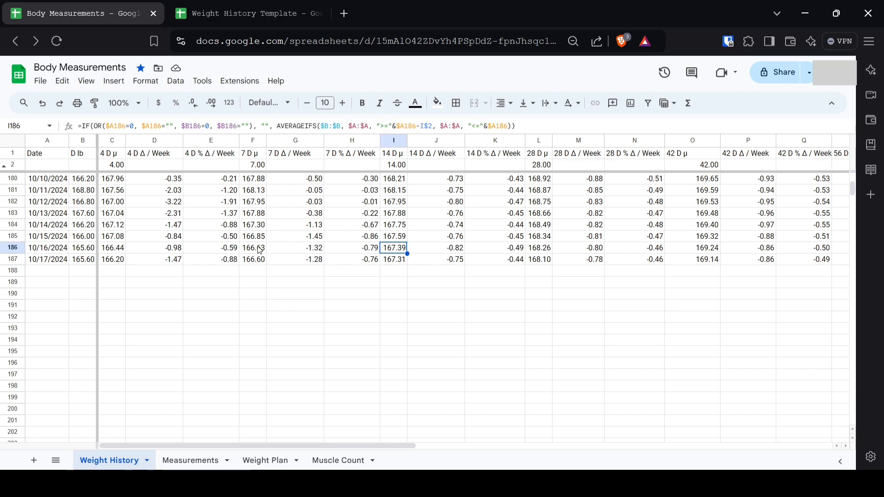
click(259, 249)
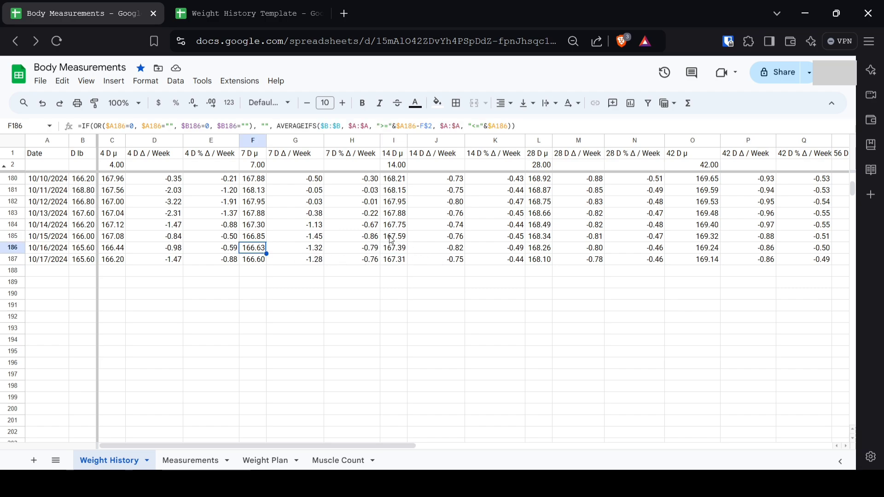
click(546, 252)
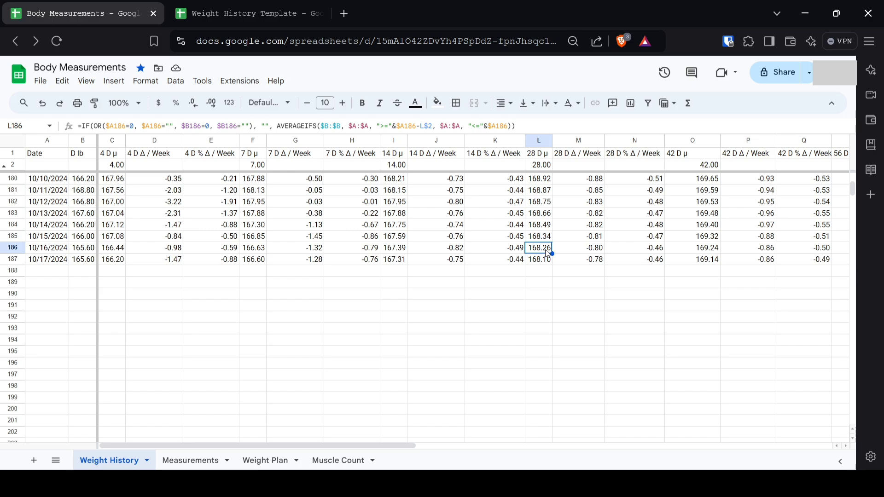
click(394, 251)
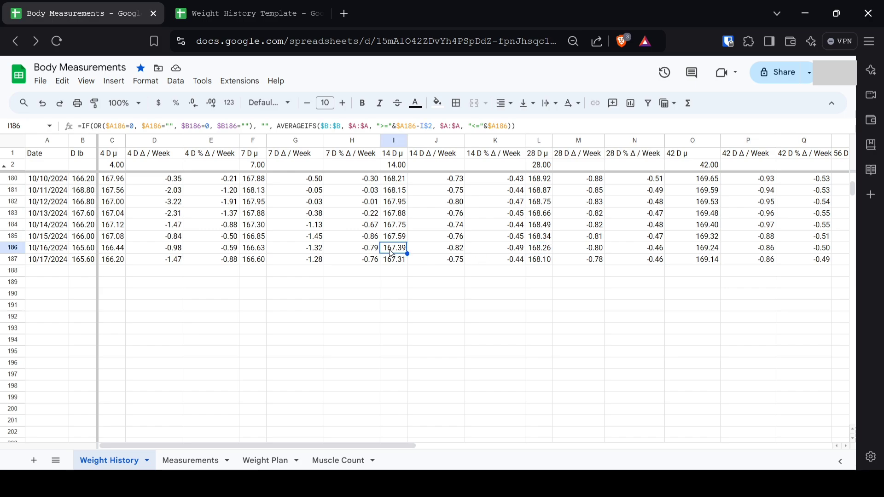
click(248, 252)
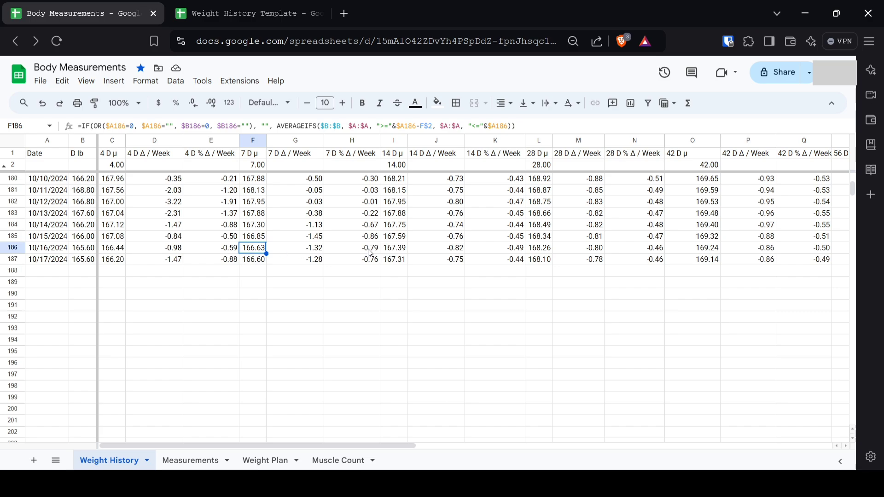
click(393, 251)
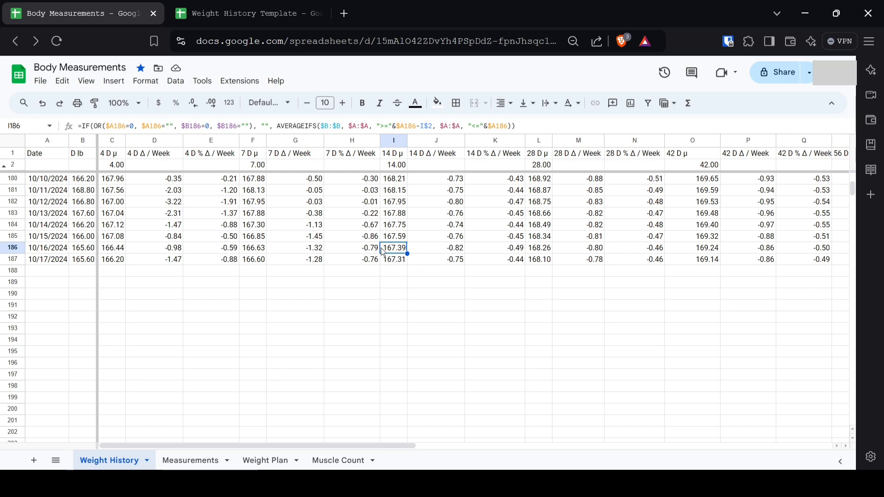
Step: Inspect the 14-day percentage and absolute weekly changes in K187 and J187 and the 56-day weekly change in S187 for 10/17/2024
click(505, 261)
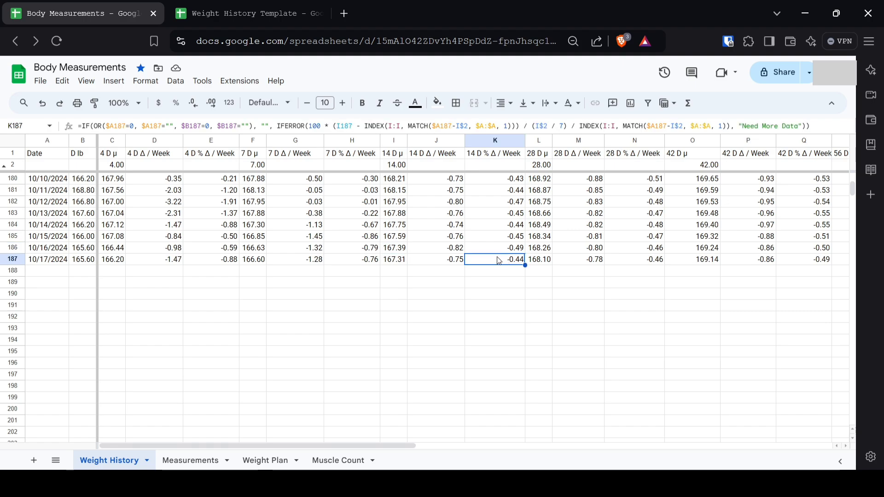
click(438, 260)
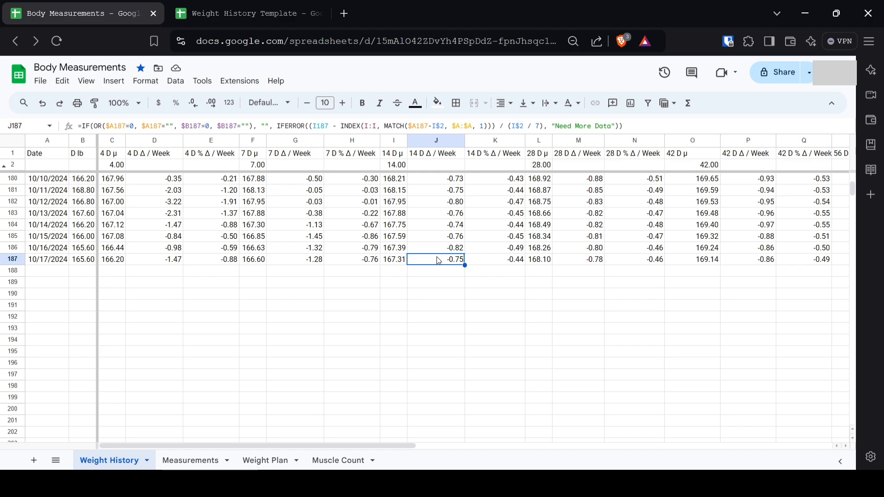
drag(403, 446, 519, 445)
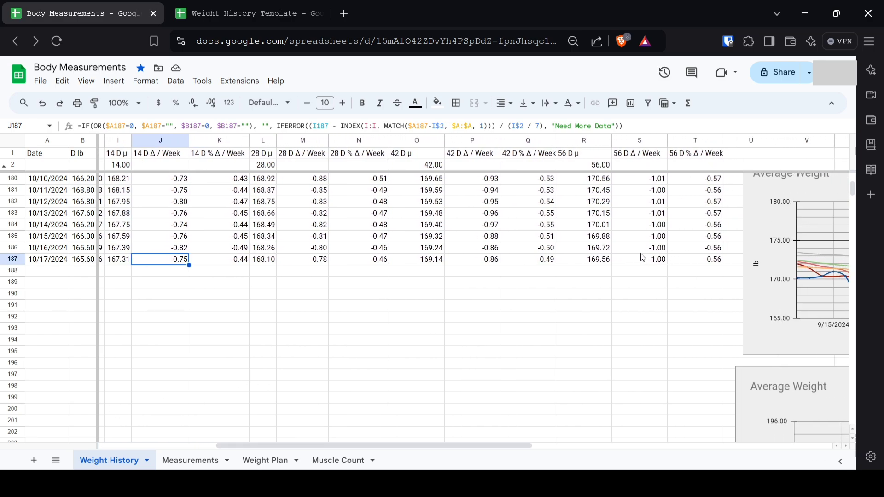
click(649, 263)
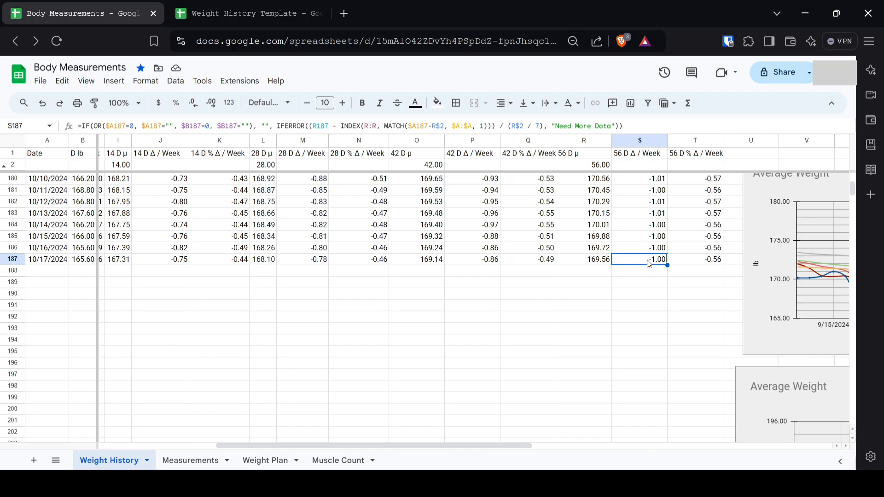